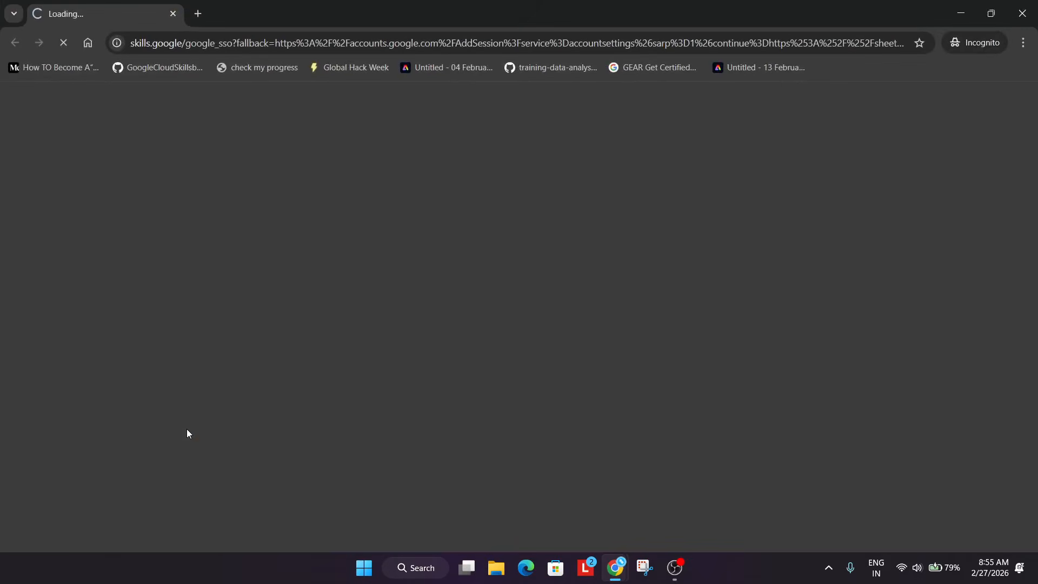
Copy the student user email from the lab page and return to the incognito sign-in window.
key("alt+Tab")
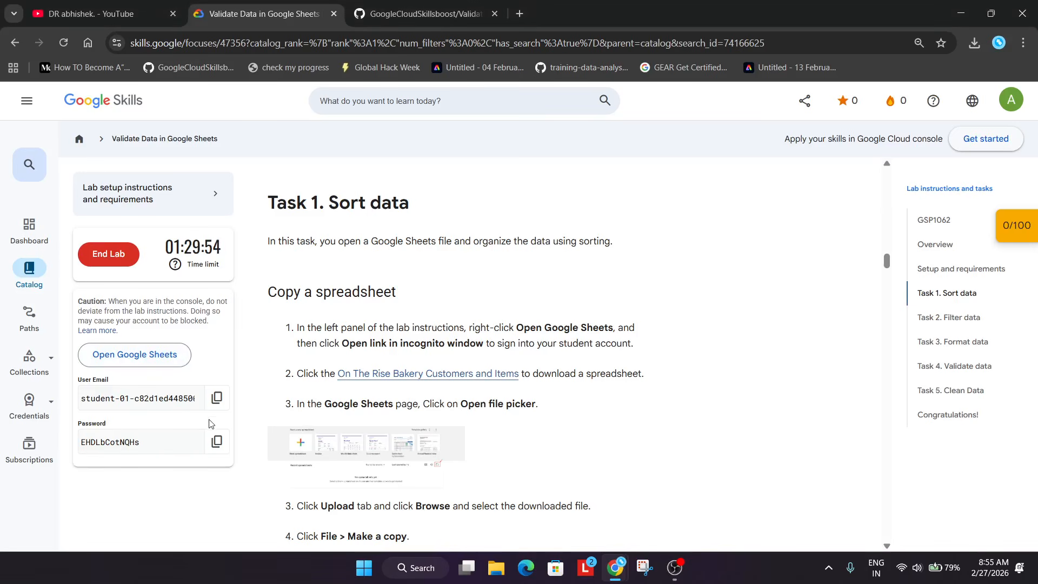
left_click(216, 398)
key("alt+Tab")
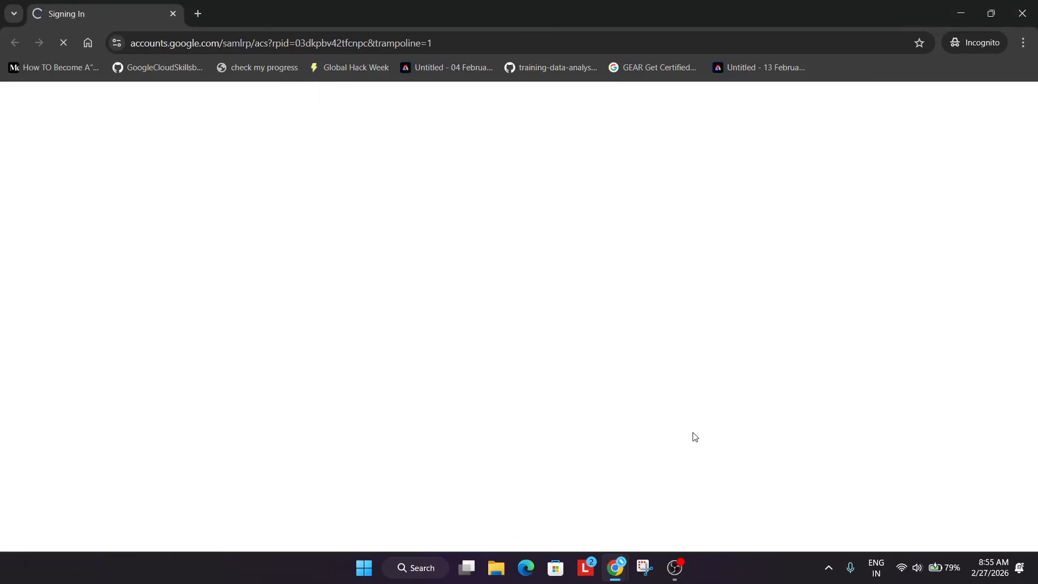
left_click(687, 560)
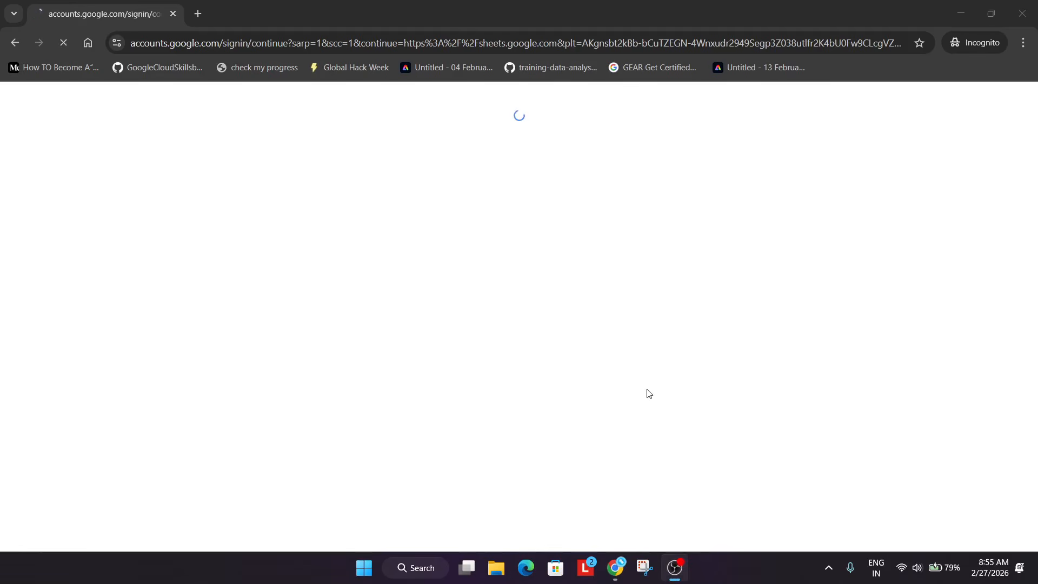
left_click(677, 464)
Download the On The Rise Bakery Customers and Items spreadsheet from the lab page via the incognito window, replacing the existing file of that name.
key("alt+Tab")
key("alt+Tab")
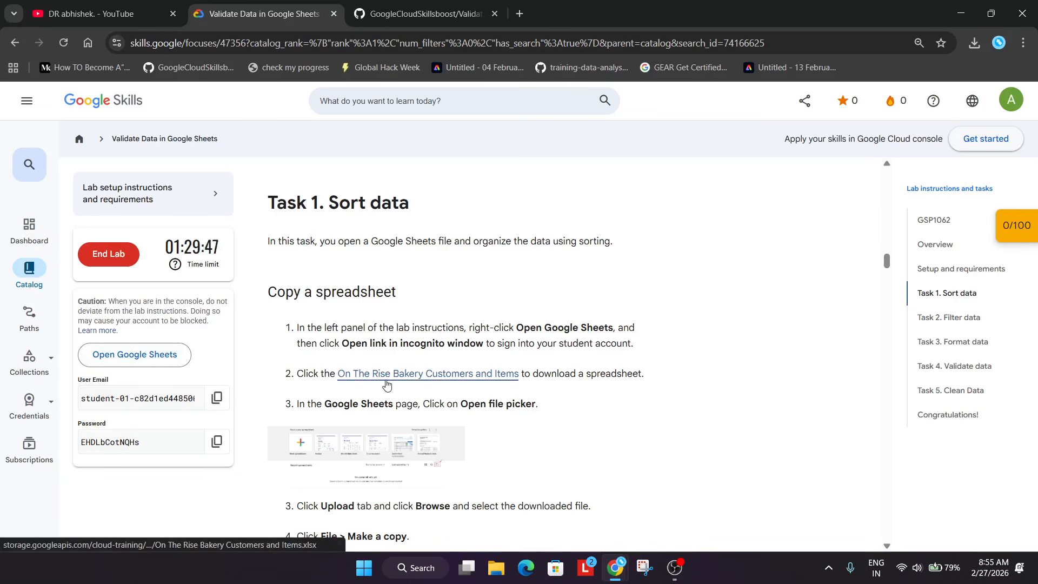
right_click(398, 377)
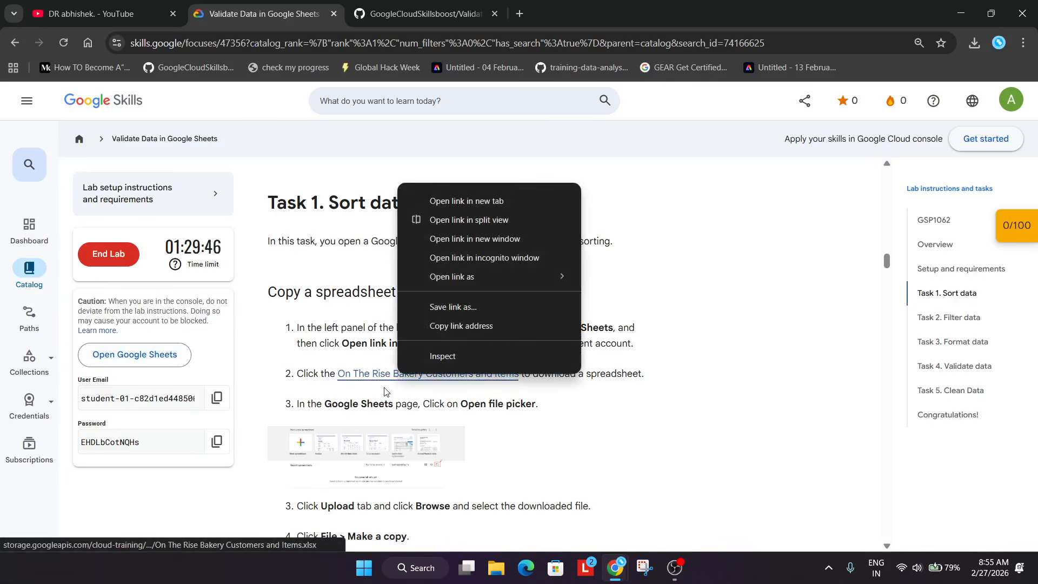
left_click(506, 258)
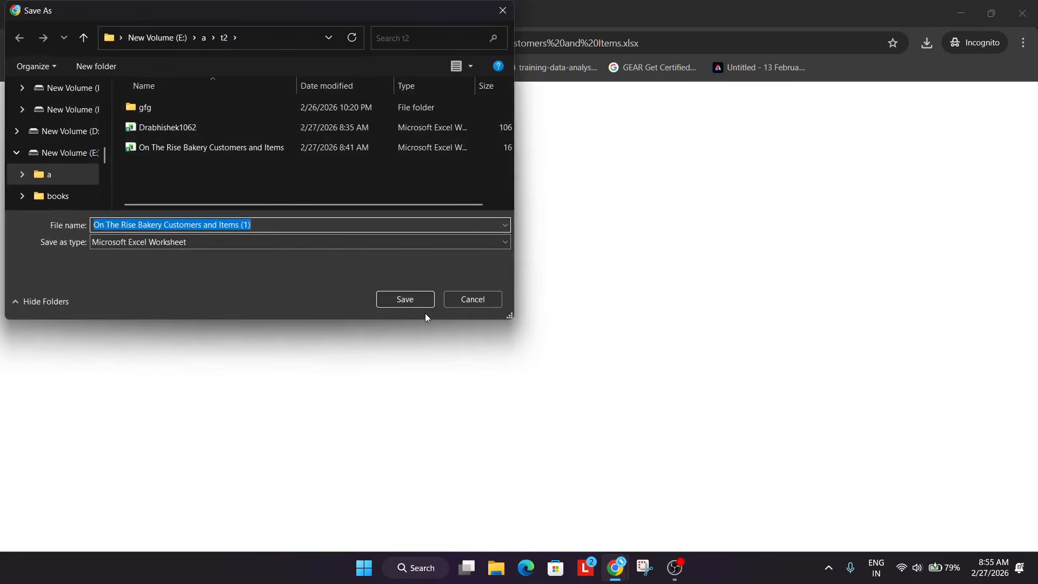
double_click(301, 147)
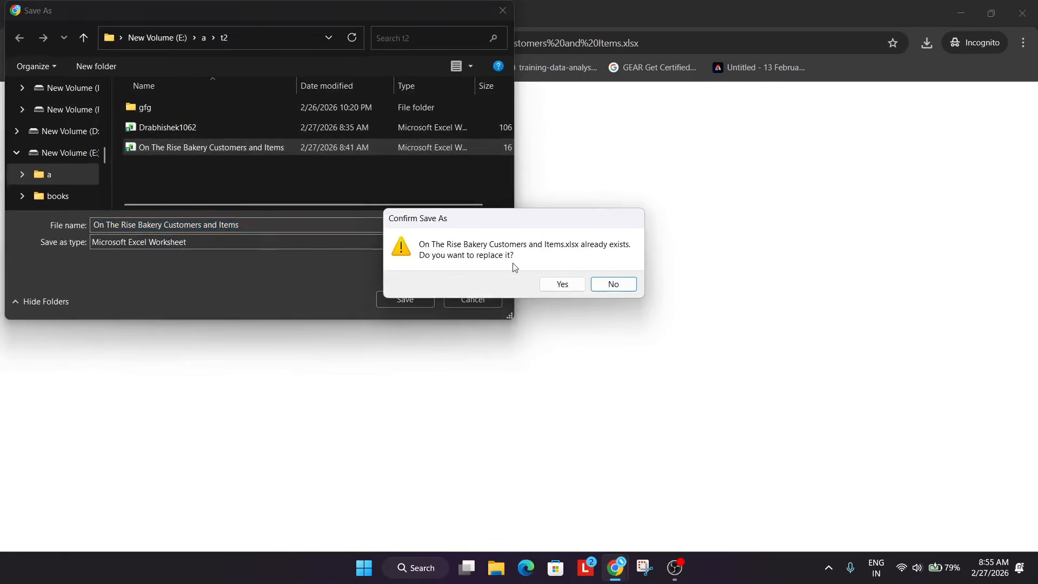
left_click(552, 288)
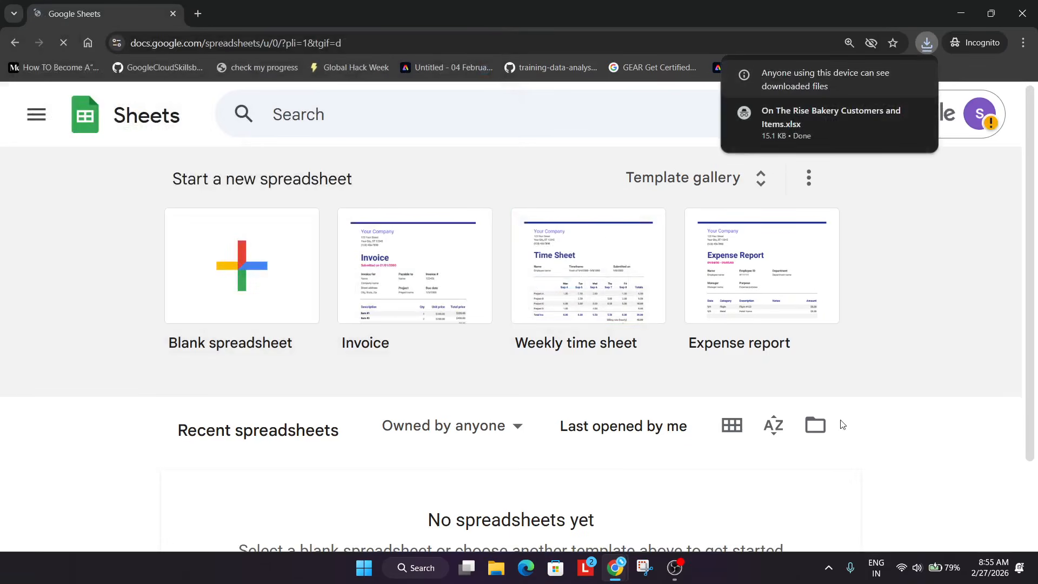
Upload the downloaded On The Rise Bakery Customers and Items.xlsx through the file picker so it opens as a spreadsheet.
left_click(811, 430)
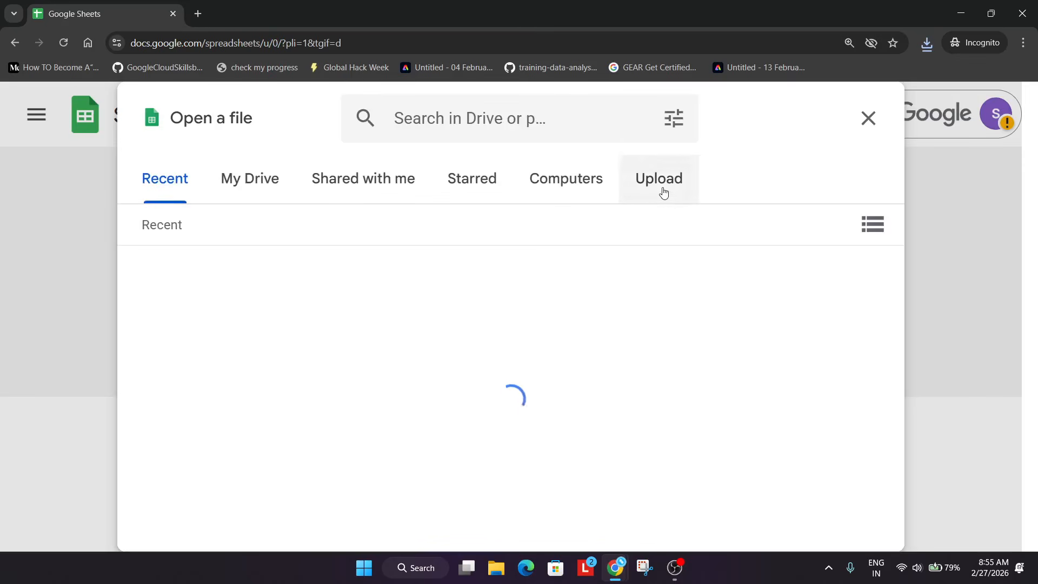
left_click(662, 190)
left_click(927, 43)
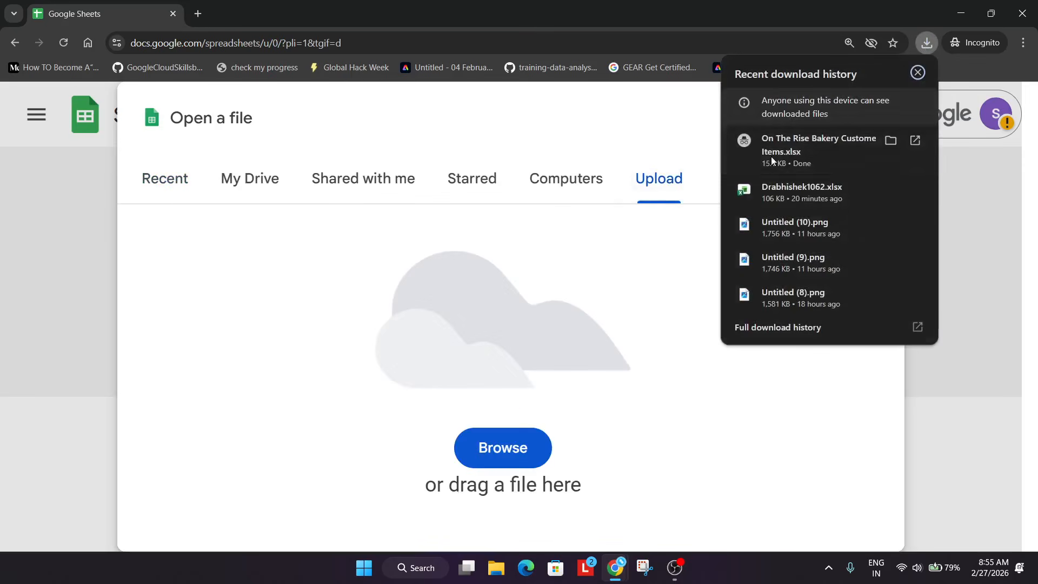
left_click_drag(784, 155, 447, 317)
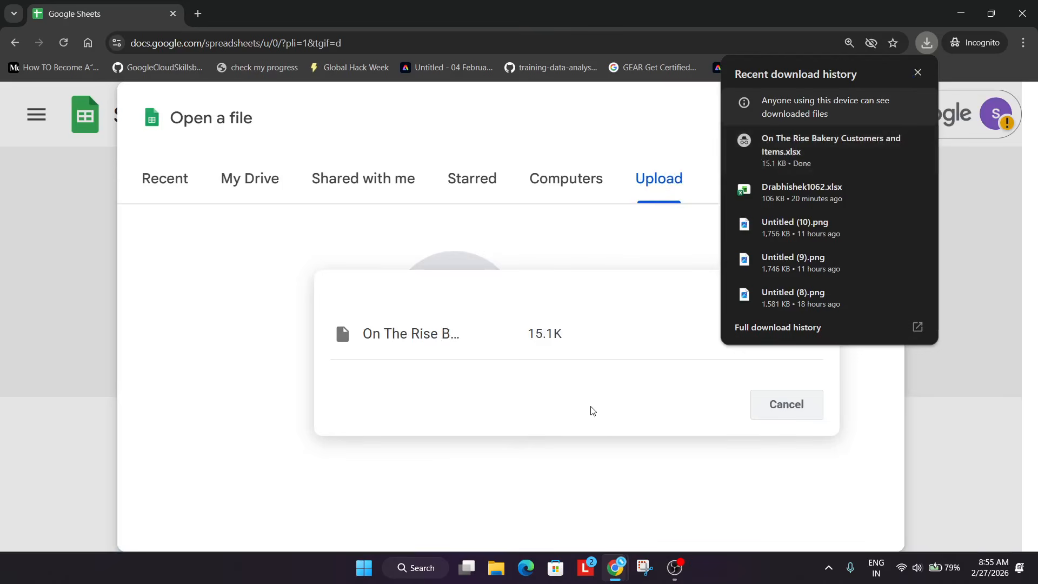
left_click(928, 43)
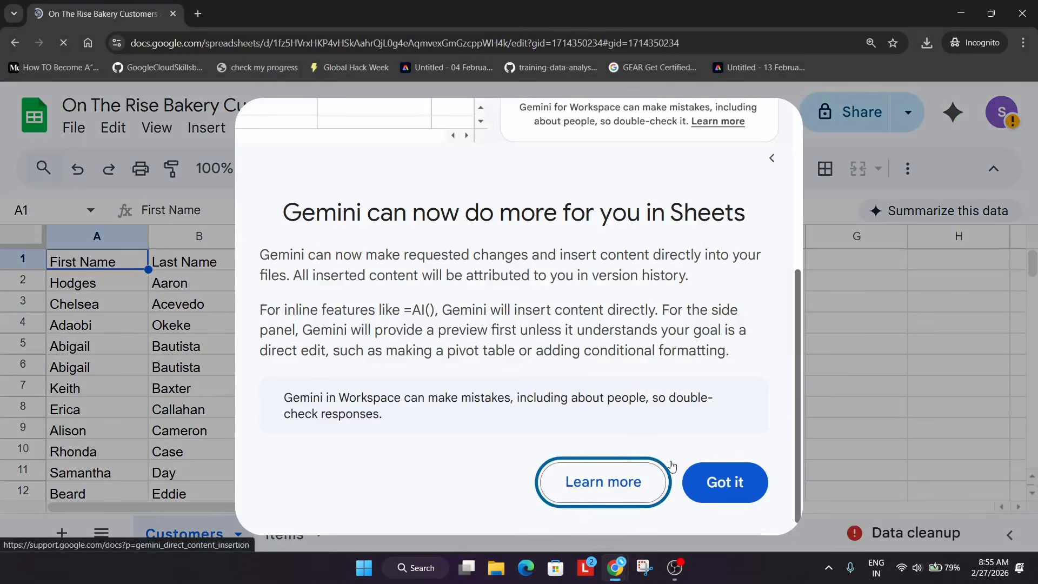
Dismiss the Gemini notice and make a copy of the bakery spreadsheet under its default name.
left_click(715, 485)
left_click(79, 133)
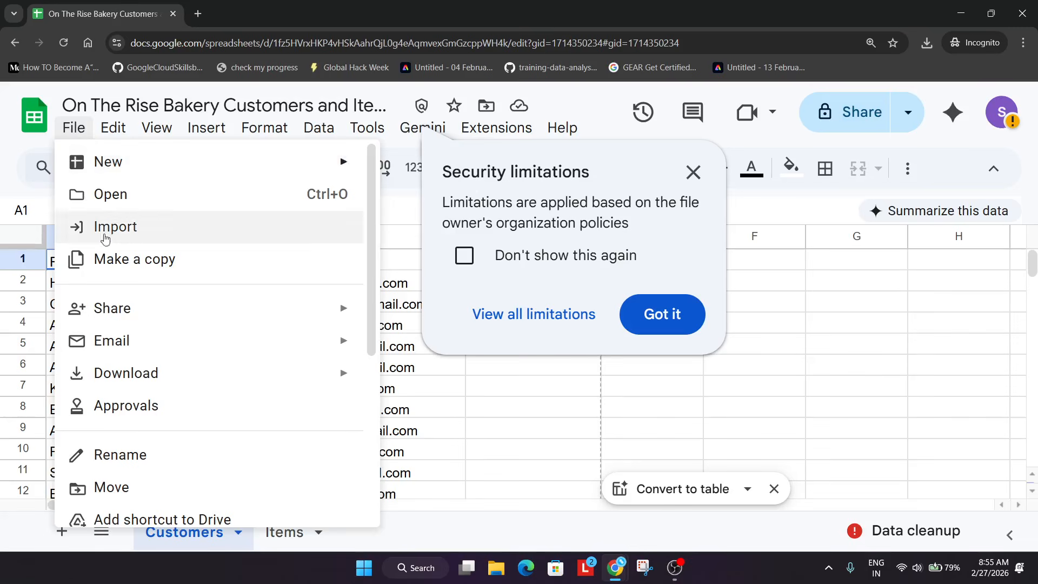
left_click(140, 258)
left_click(674, 480)
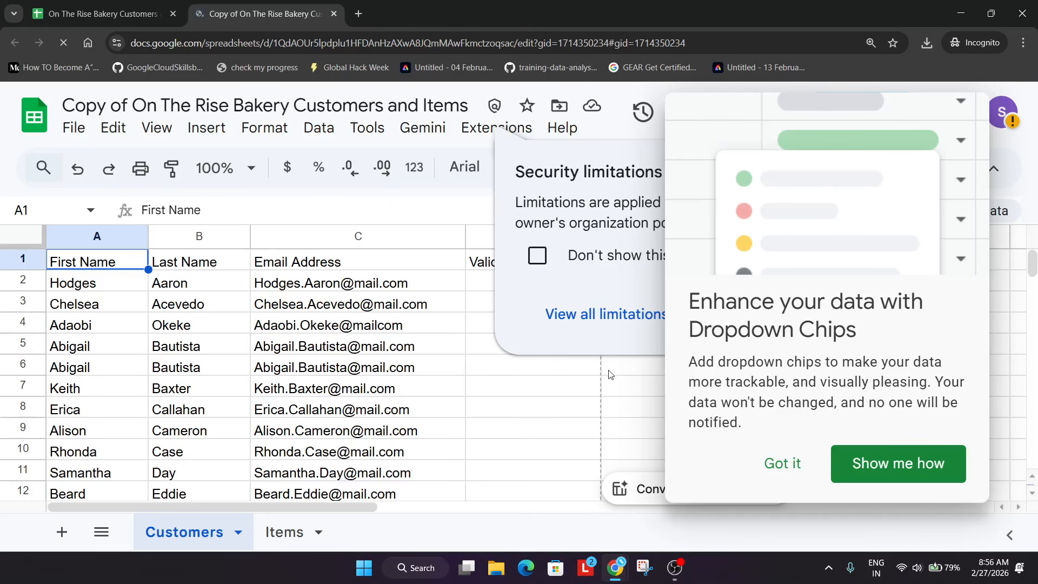
Dismiss the security notice on the Items sheet of the copy and freeze its first row.
left_click(302, 534)
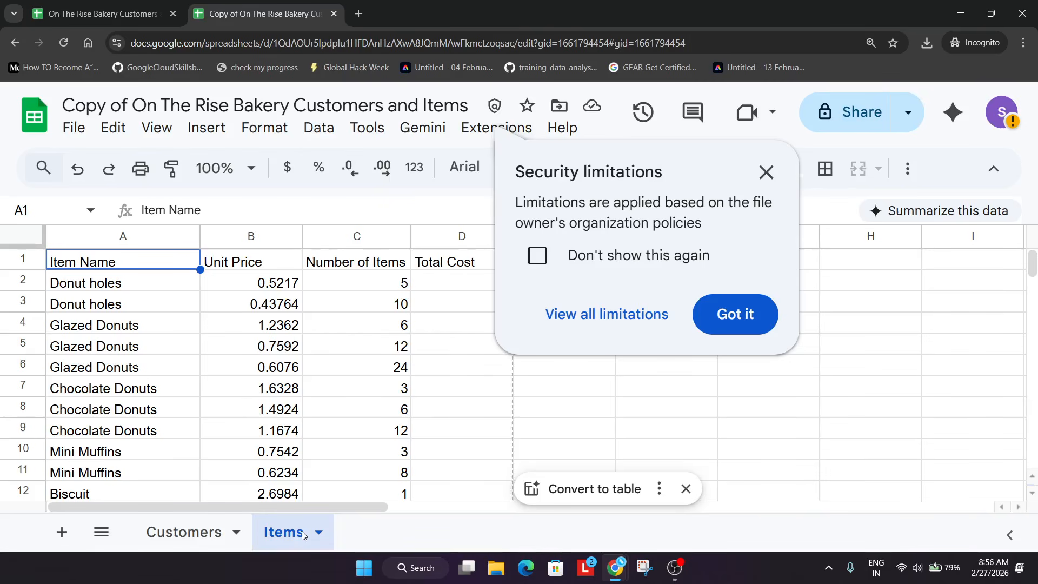
left_click(719, 308)
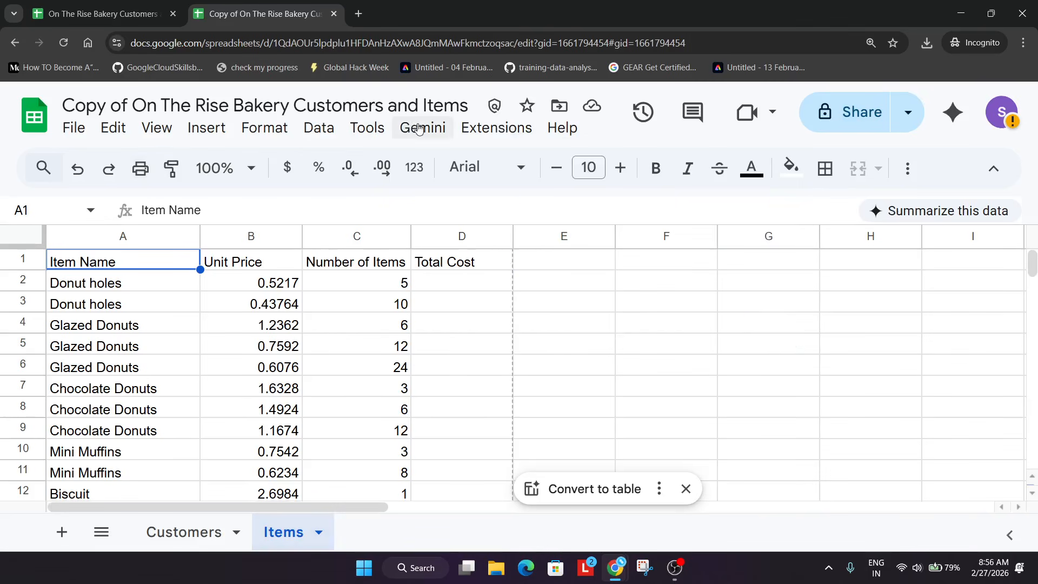
left_click(156, 128)
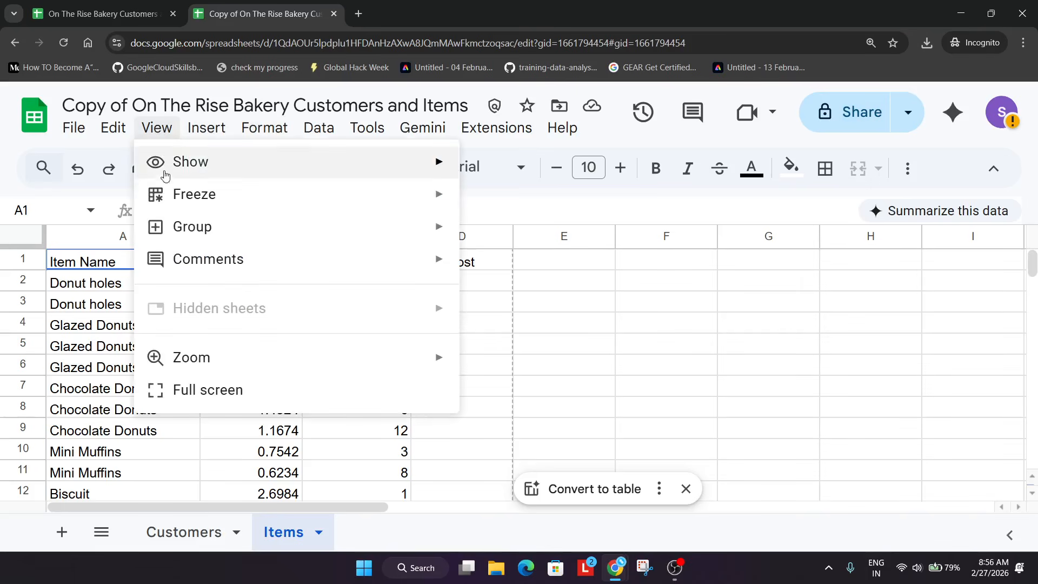
mouse_move(233, 198)
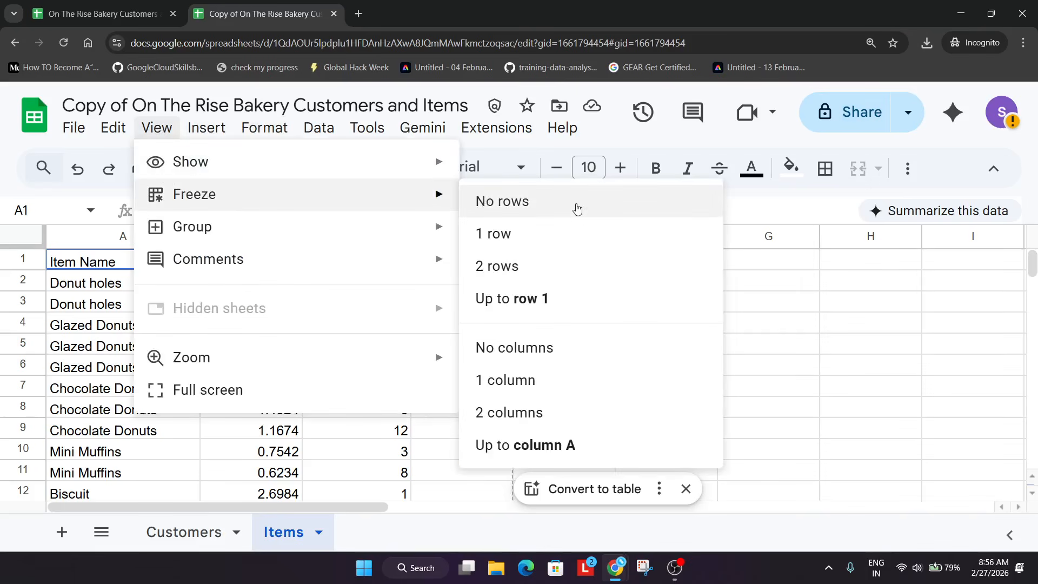
left_click(573, 231)
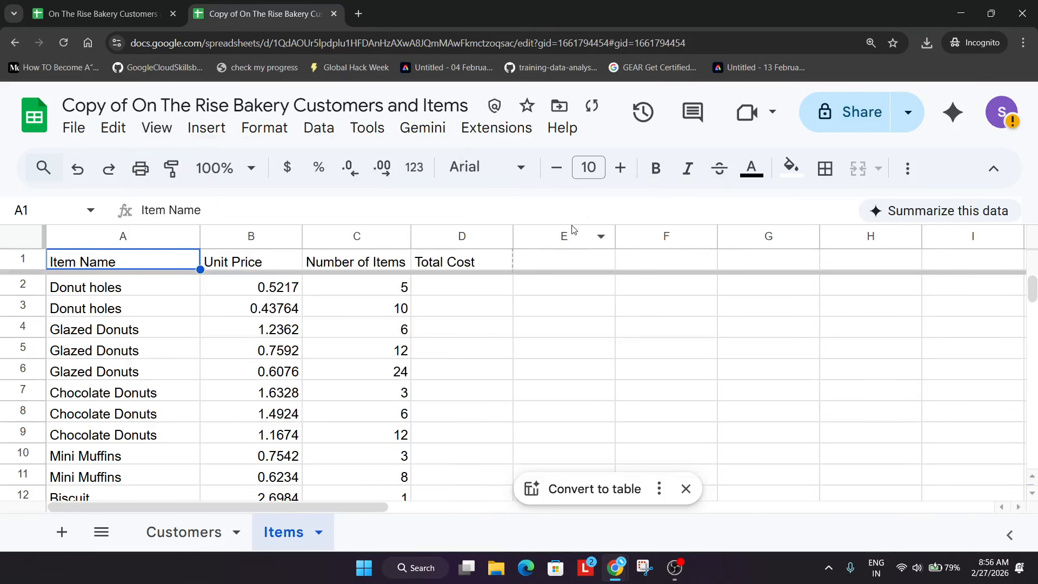
Sort the Items sheet A to Z by the Number of Items column.
left_click(369, 238)
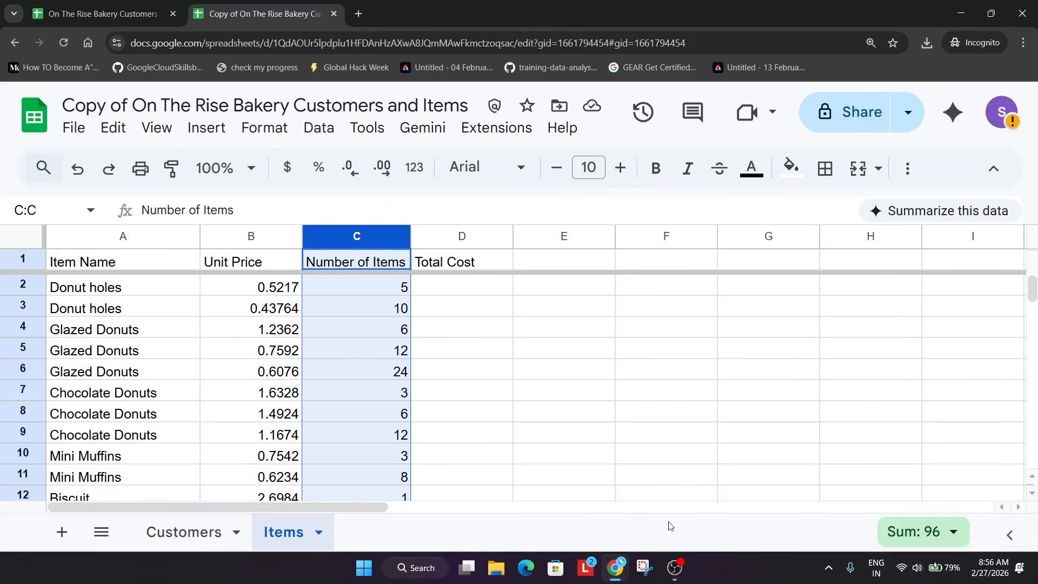
left_click(675, 568)
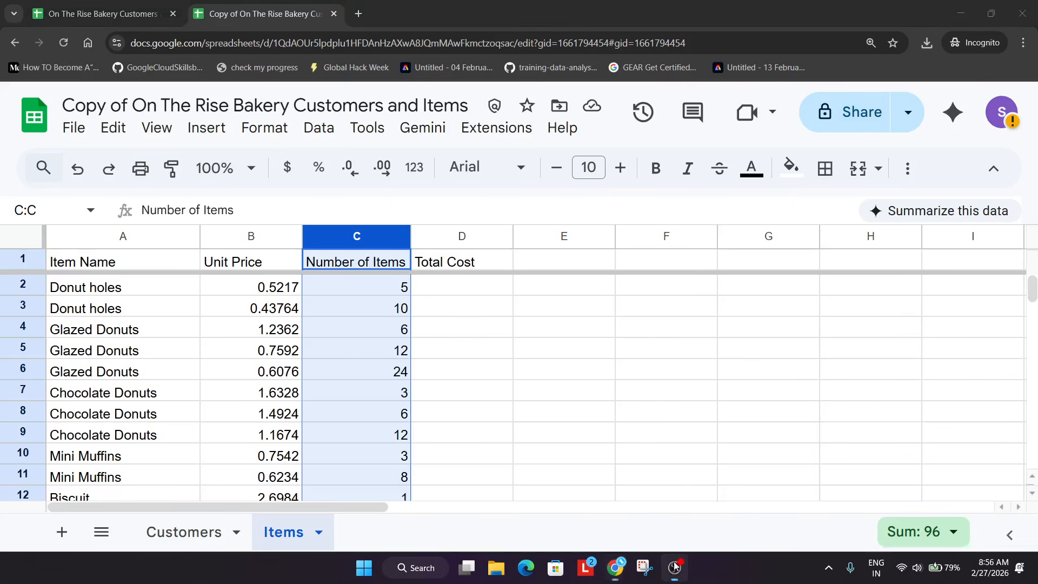
left_click(672, 371)
left_click(383, 240)
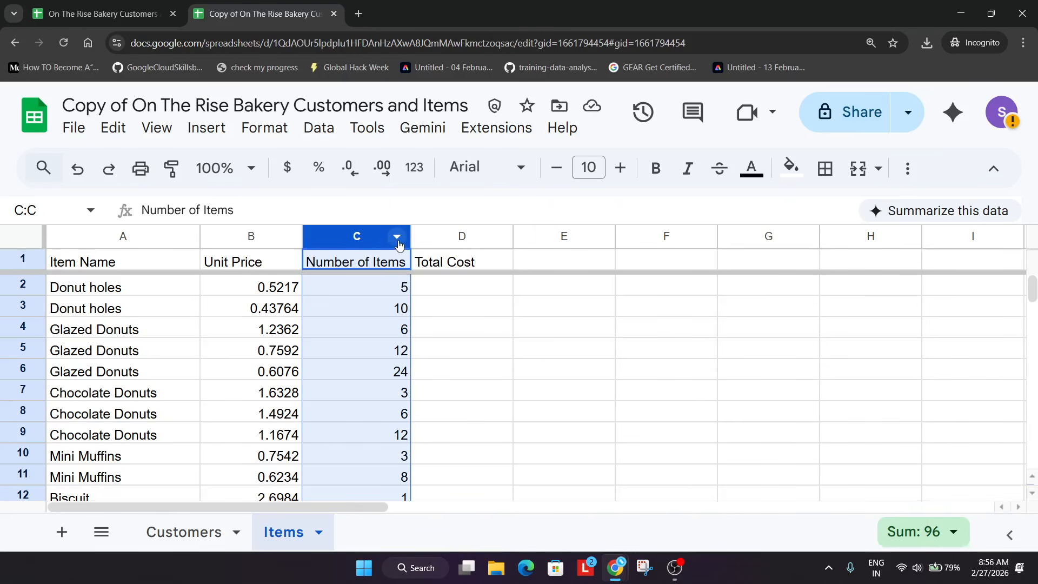
right_click(383, 240)
left_click(350, 241)
left_click(398, 239)
scroll(550, 335, "down", 1)
scroll(550, 336, "down", 5)
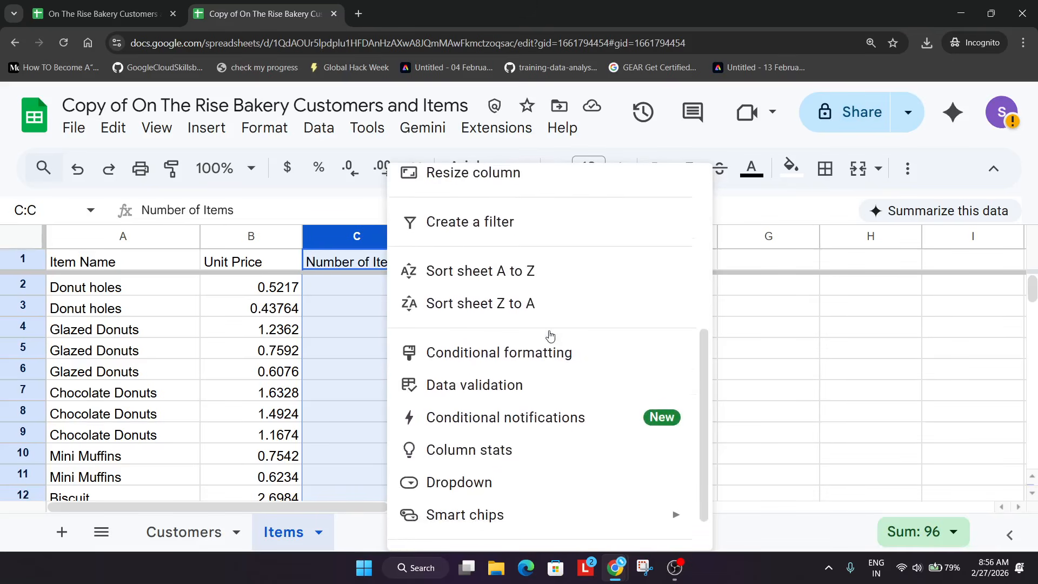
left_click(507, 270)
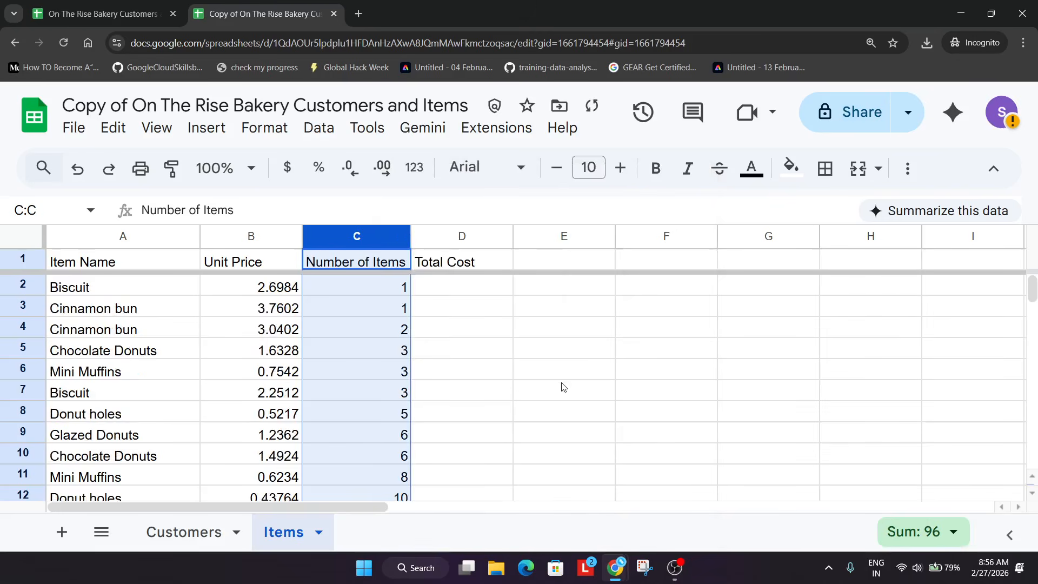
left_click(543, 412)
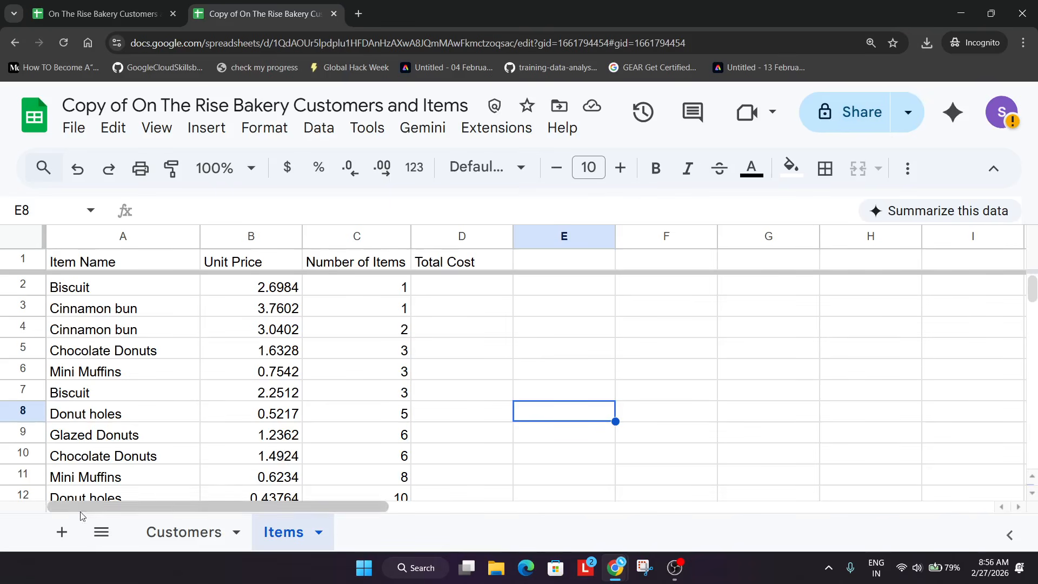
Add a new sheet and rename it Items Sorted By Unit Price, using the name from the lab instructions.
left_click(62, 531)
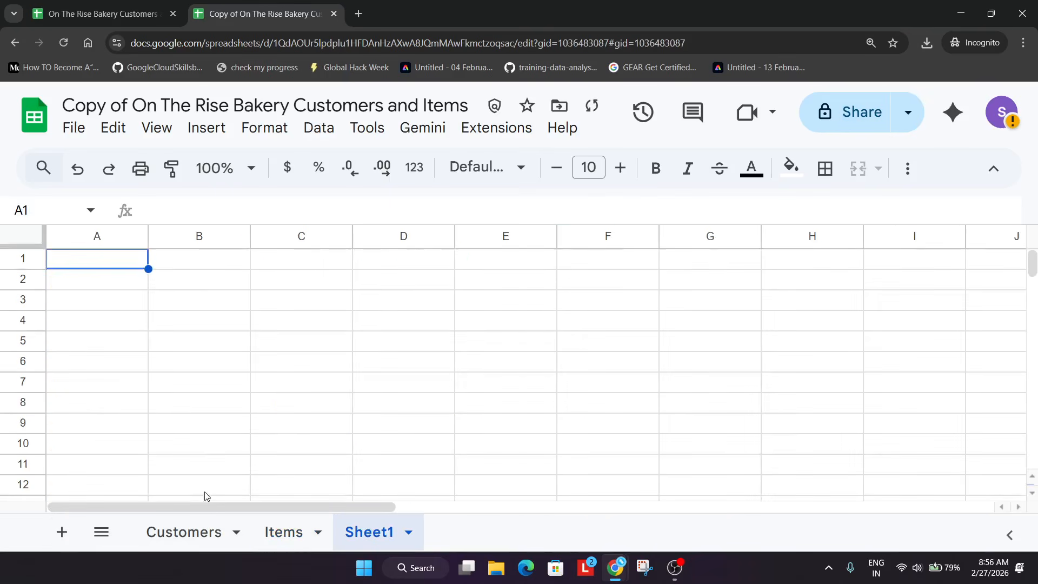
key("alt+Tab")
key("alt+Tab")
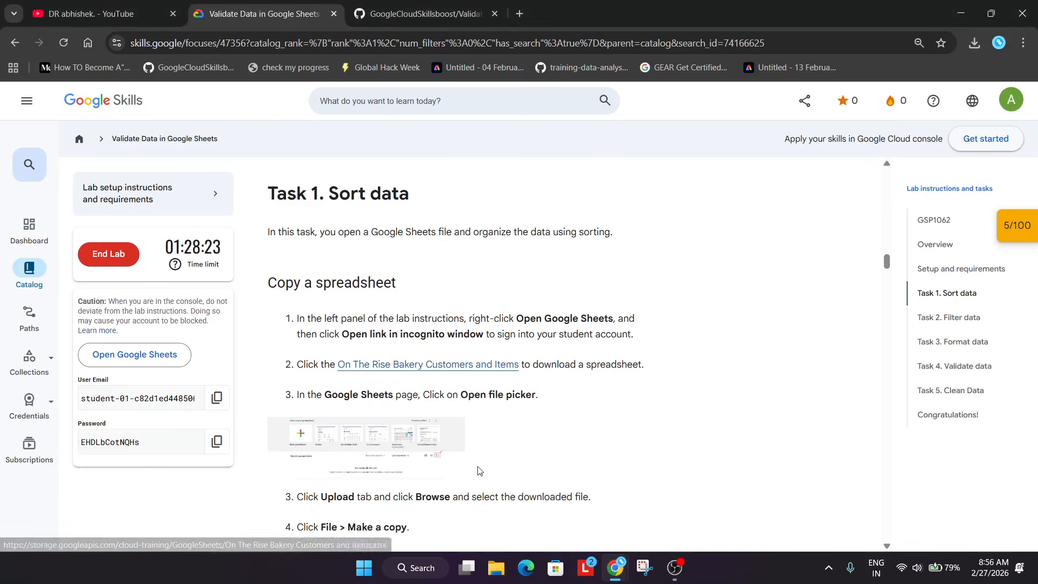
scroll(478, 471, "down", 10)
scroll(478, 471, "down", 10)
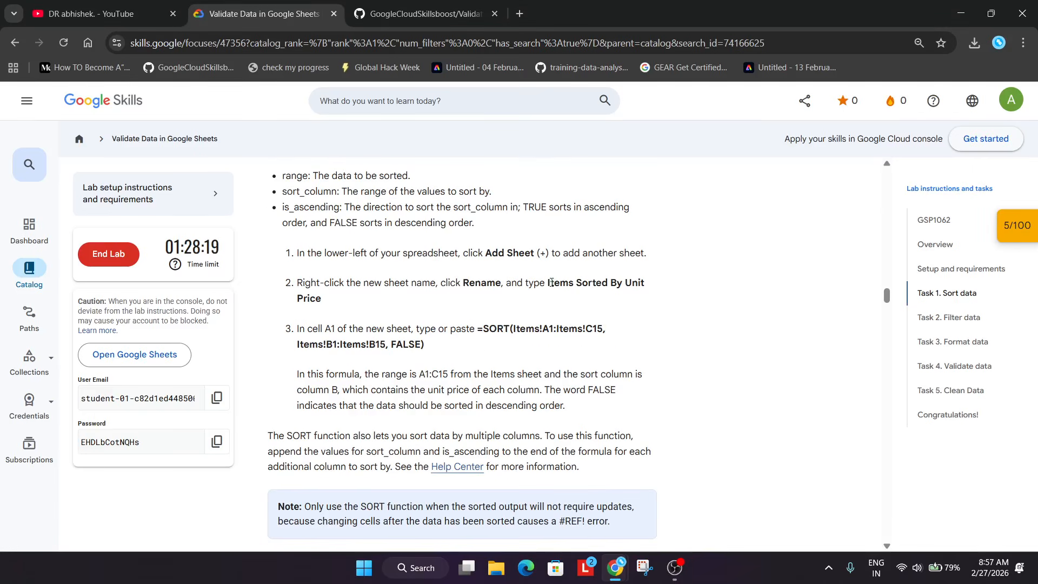
left_click_drag(548, 283, 454, 316)
key("ctrl+c")
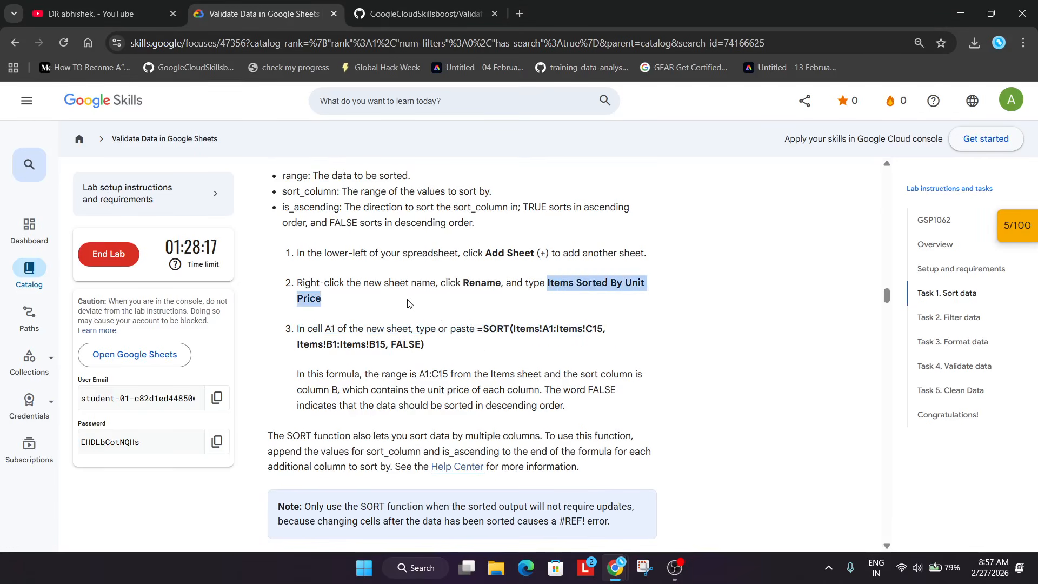
key("alt+Tab")
left_click(408, 532)
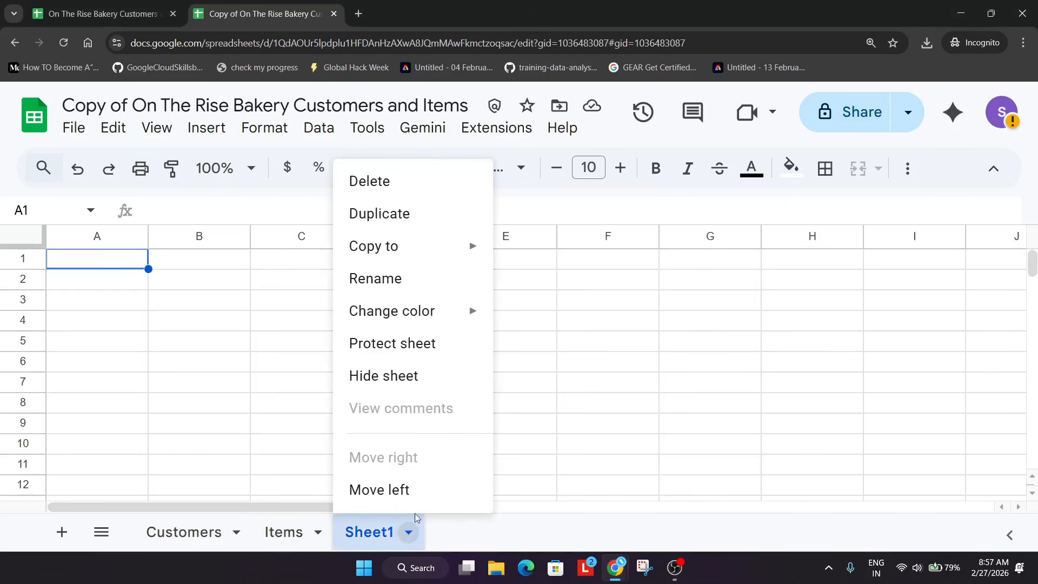
left_click(417, 280)
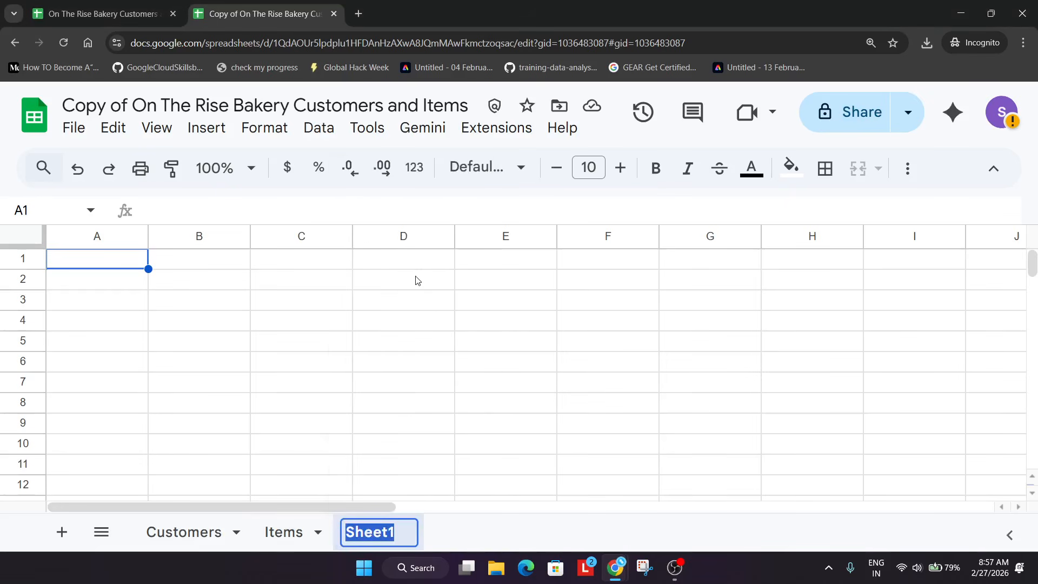
key("ctrl+v")
left_click(539, 390)
Enter the lab's formula =SORT(Items!A1:Items!C15, Items!B1:Items!B15, FALSE) in cell A1 of the Items Sorted By Unit Price sheet.
key("alt+Tab")
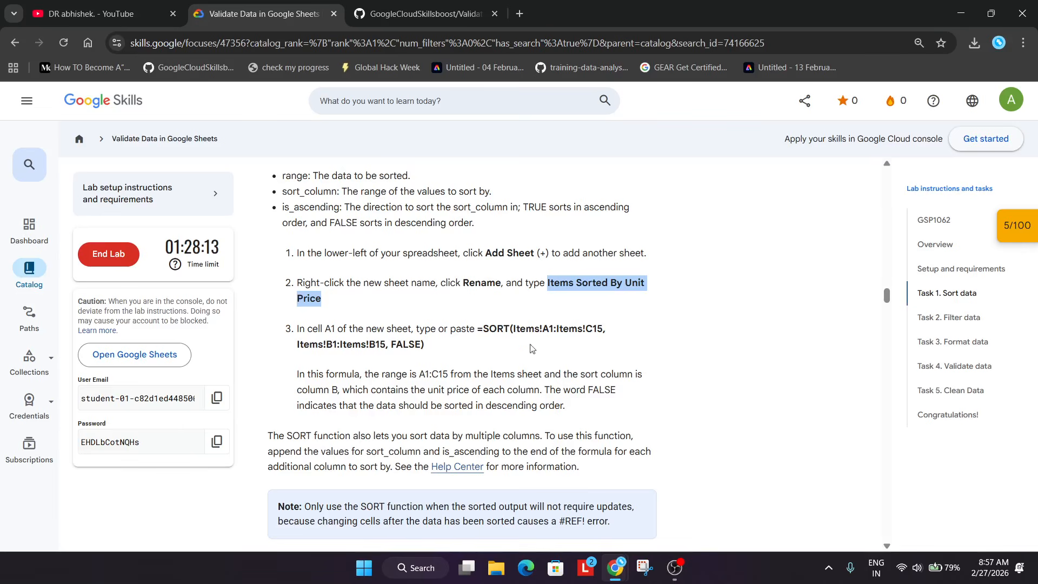
left_click_drag(479, 330, 491, 349)
key("ctrl+c")
key("alt+Tab")
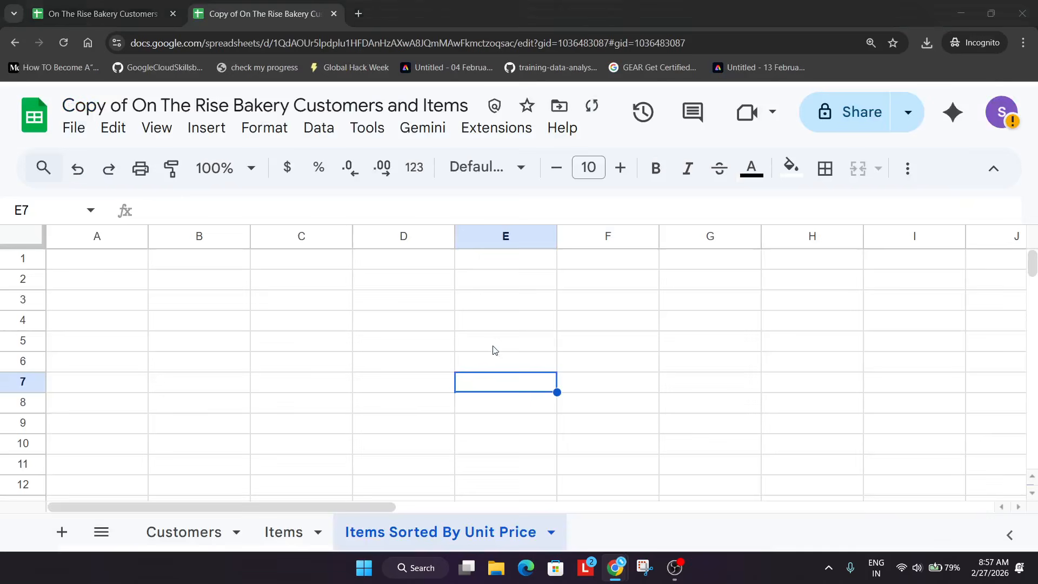
left_click(121, 258)
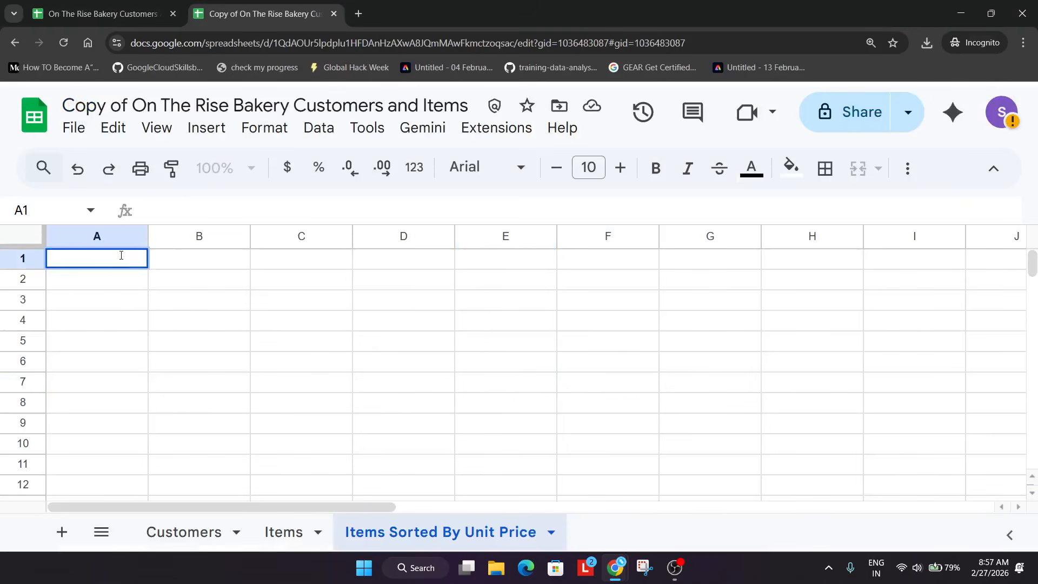
key("ctrl+v")
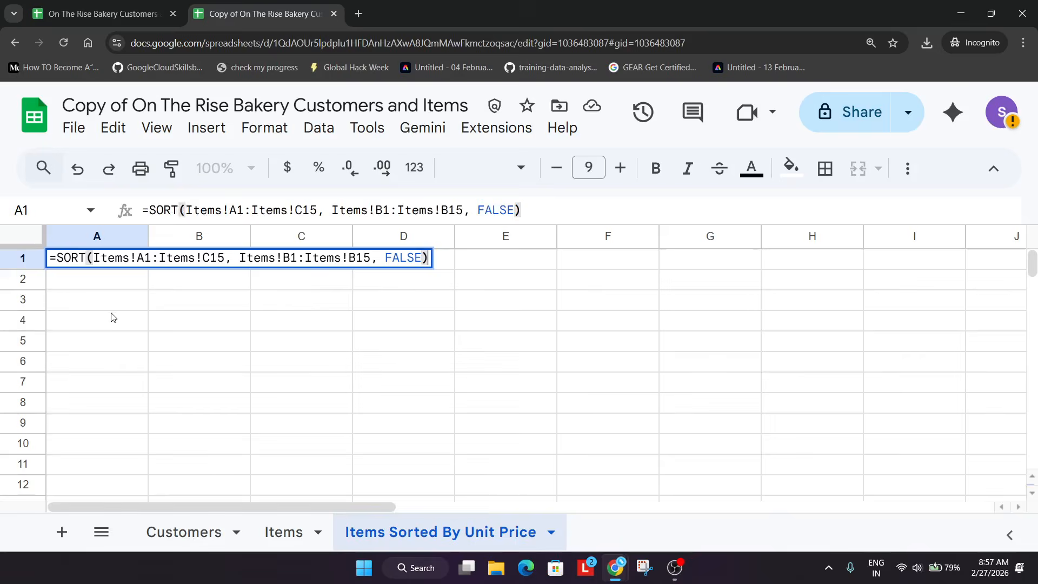
left_click(108, 320)
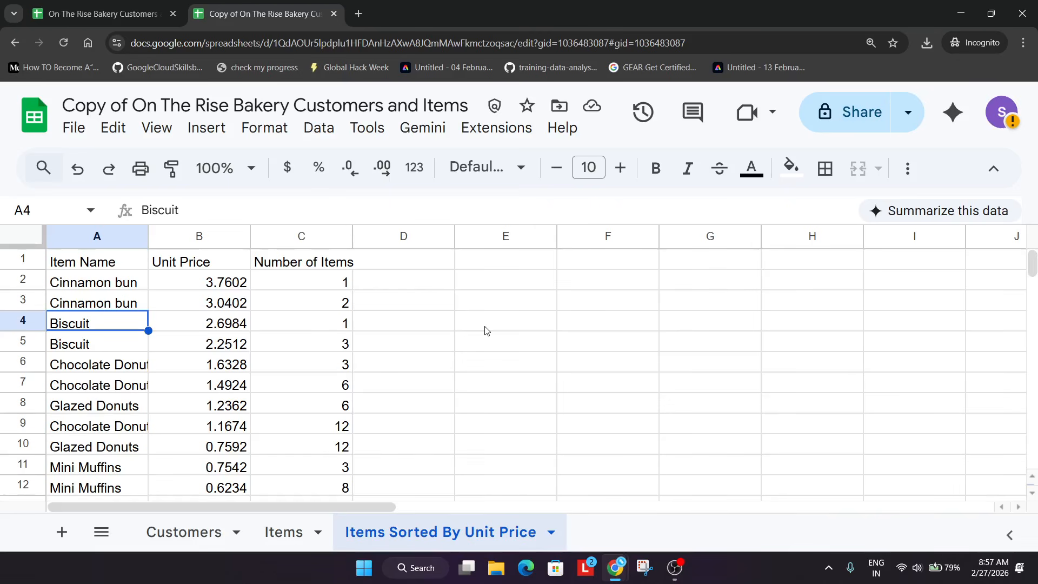
Create a filter on the Item Name column of the Items sheet and exclude Cinnamon bun from the values.
left_click(307, 534)
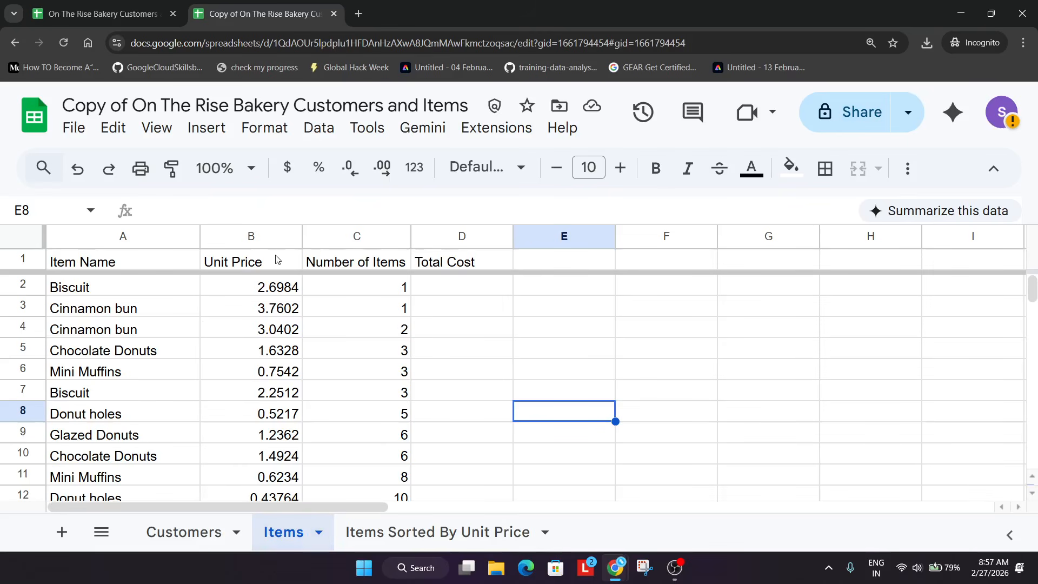
left_click(126, 235)
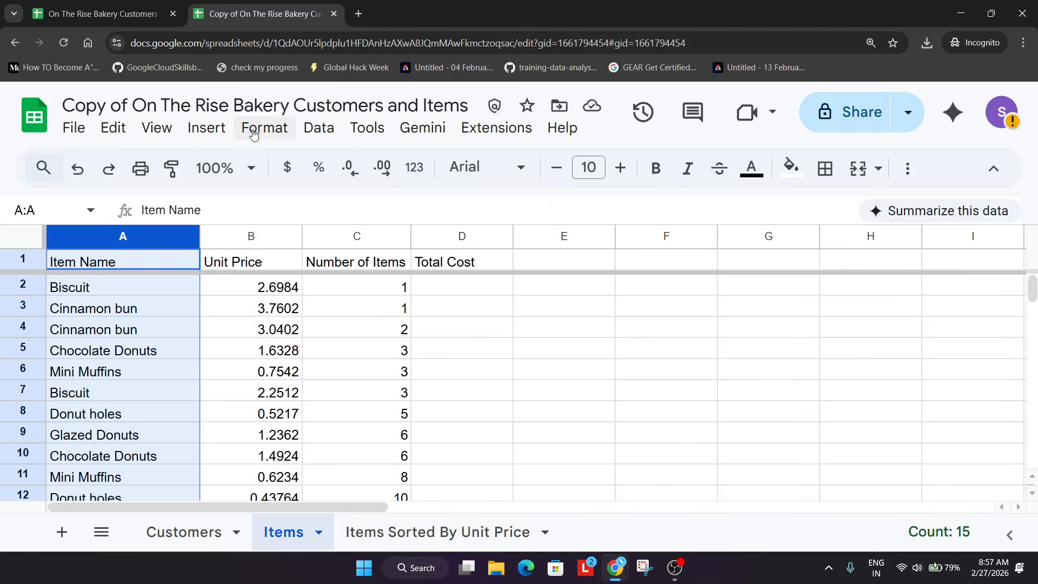
left_click(315, 128)
left_click(380, 292)
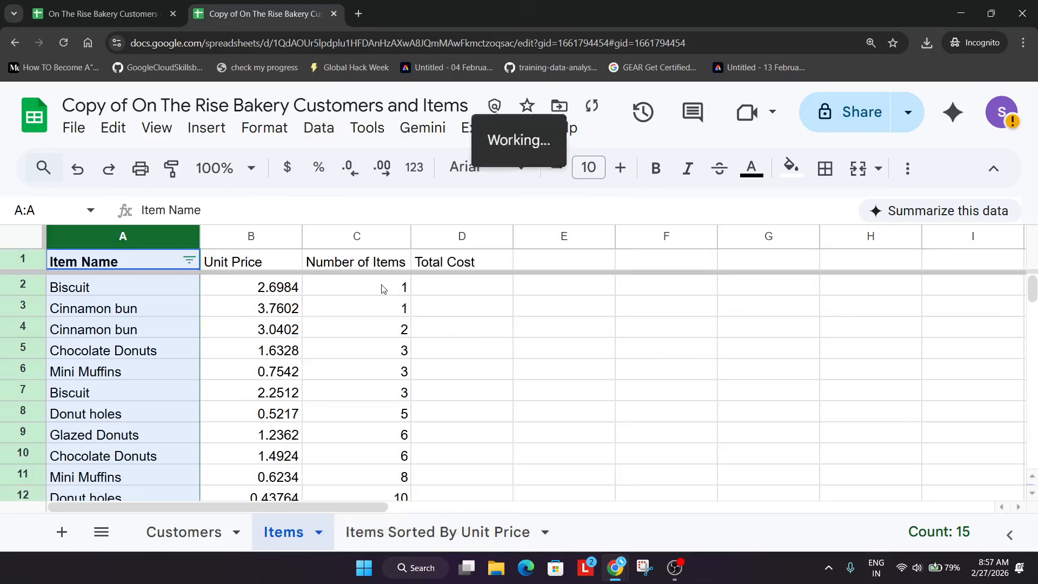
left_click(191, 259)
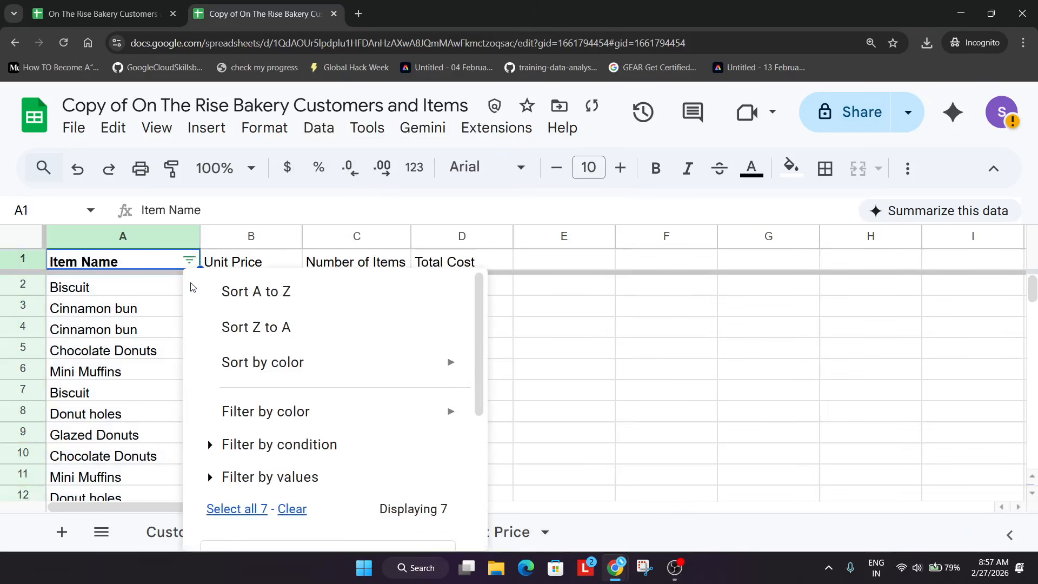
scroll(301, 413, "down", 5)
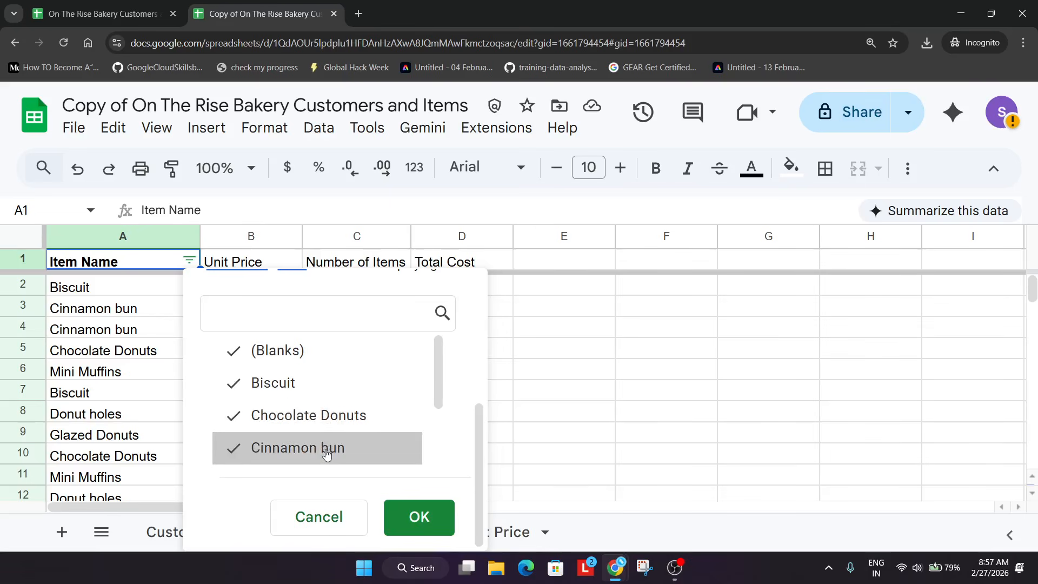
left_click(327, 448)
left_click(417, 517)
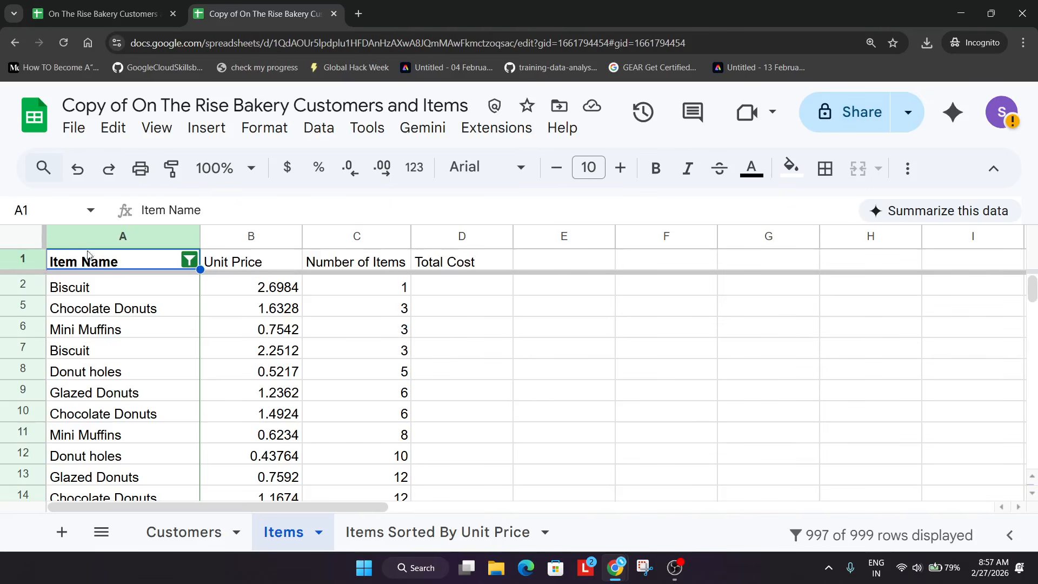
Create a filter view over the entire Items sheet, save it under its default name, and dismiss the temporary view notice.
left_click(26, 236)
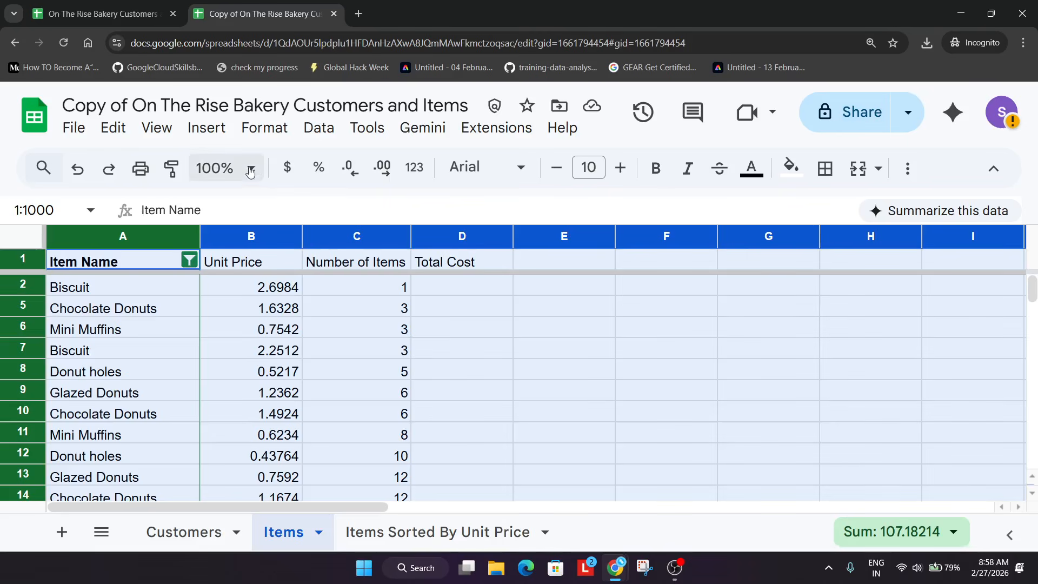
left_click(313, 133)
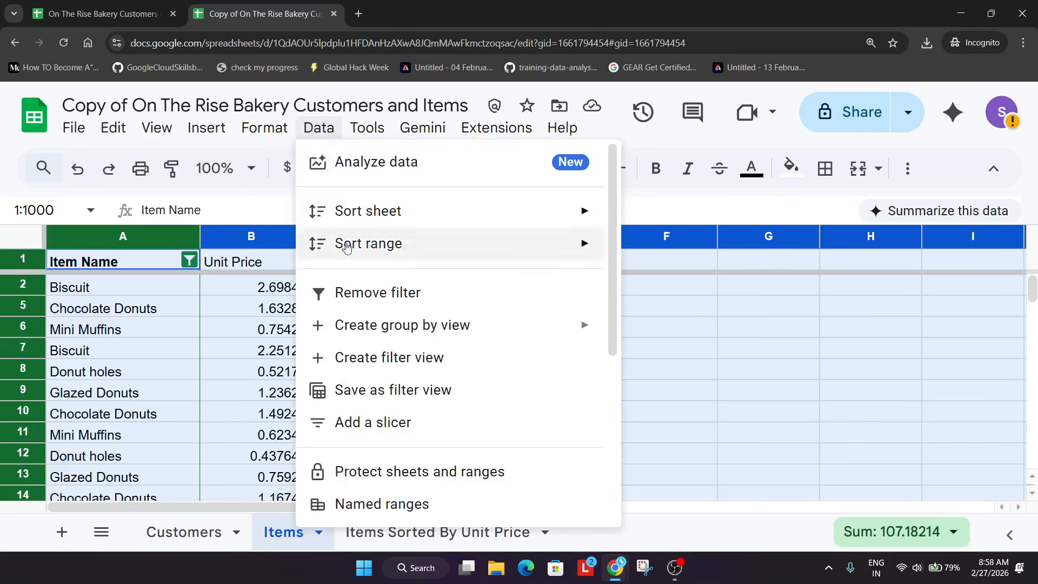
left_click(470, 358)
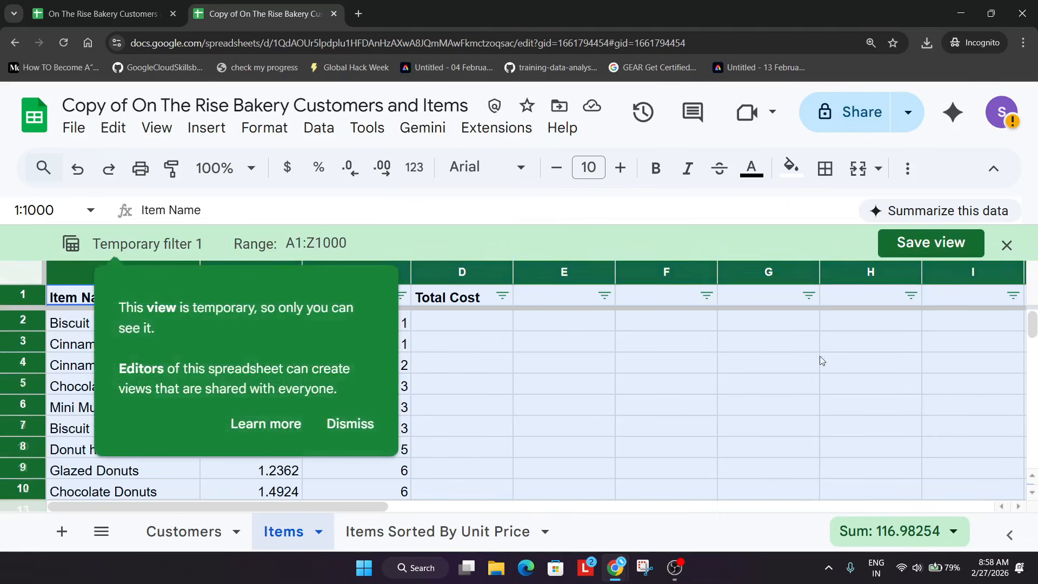
left_click(949, 251)
left_click(666, 375)
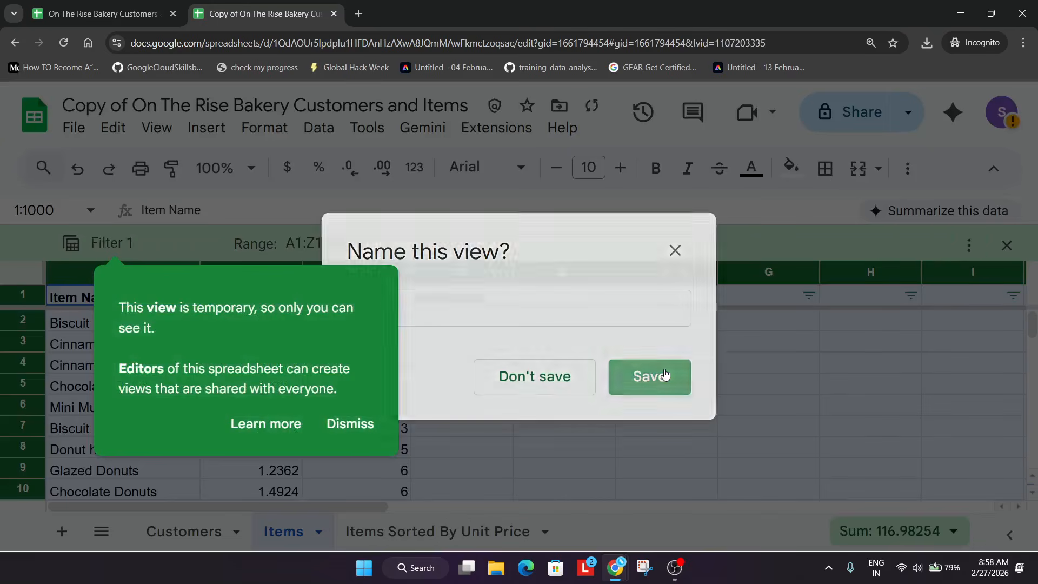
left_click(350, 424)
Switch to the Google Skills lab page and check progress for Sort data, the filter and Create a filter view.
key("alt+Tab")
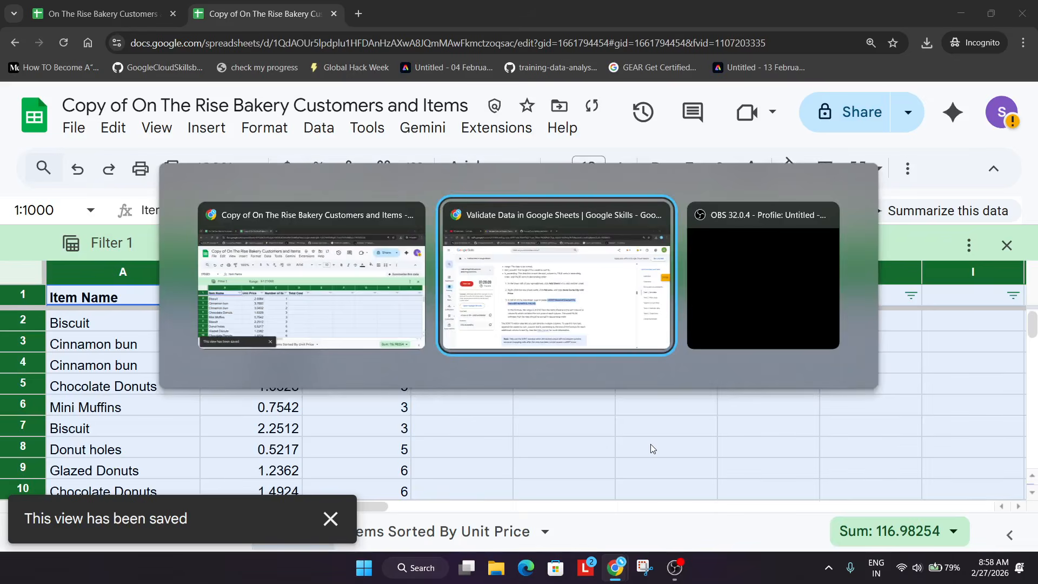
left_click(374, 412)
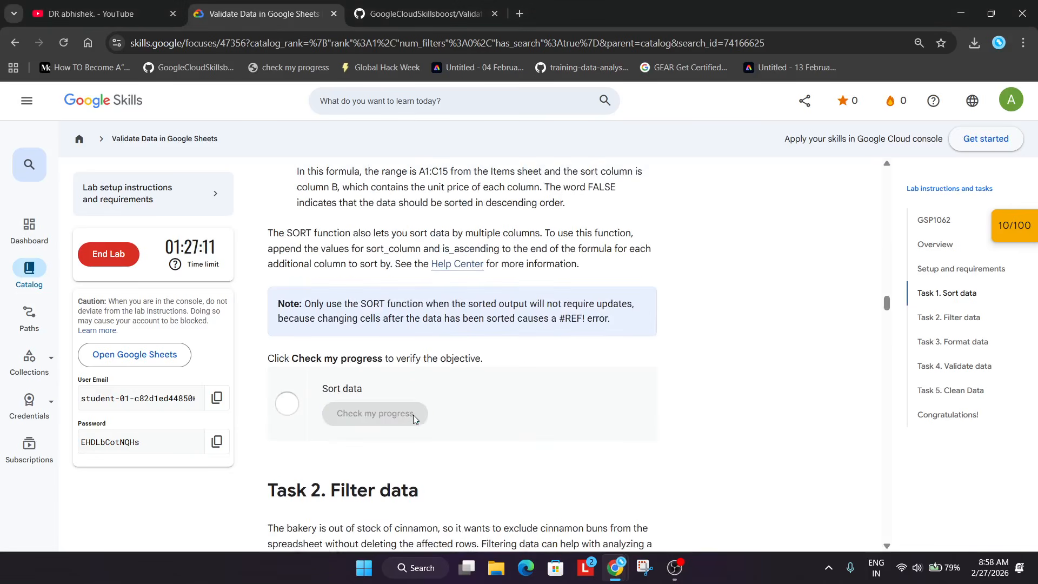
scroll(415, 419, "down", 8)
scroll(414, 427, "down", 5)
left_click(403, 445)
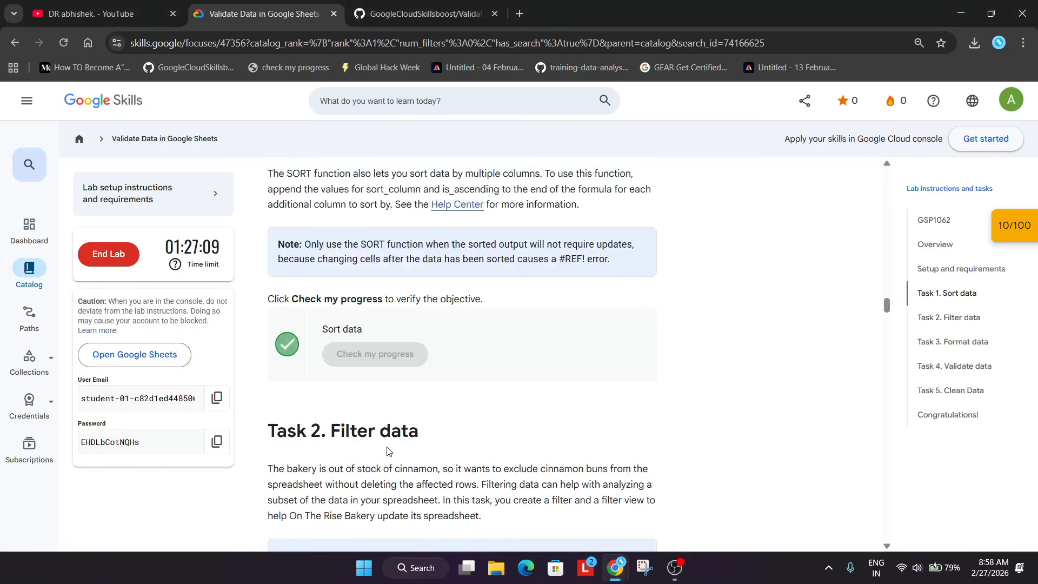
scroll(391, 449, "down", 8)
scroll(391, 448, "down", 8)
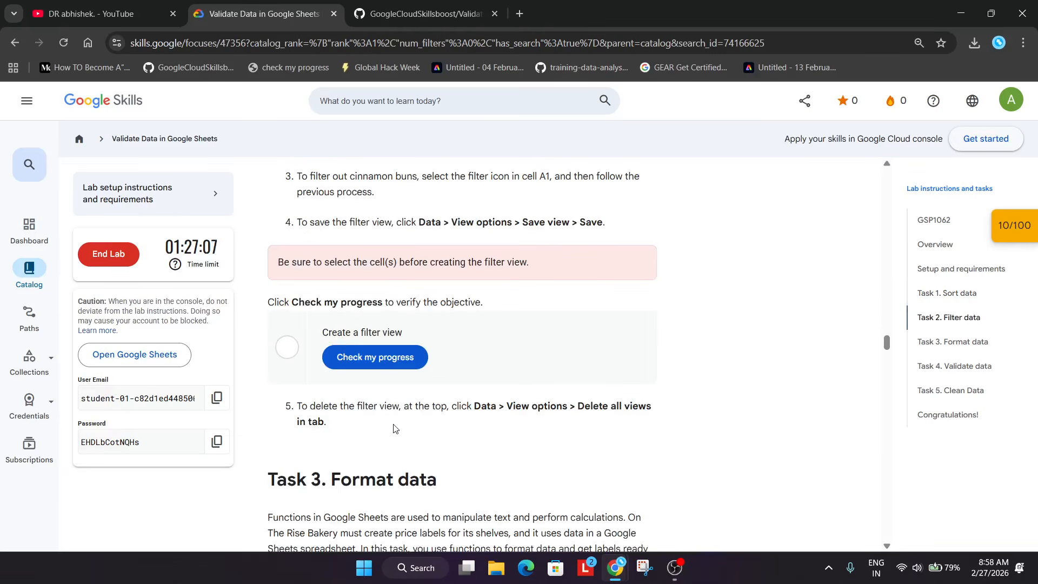
left_click(405, 359)
scroll(405, 359, "down", 8)
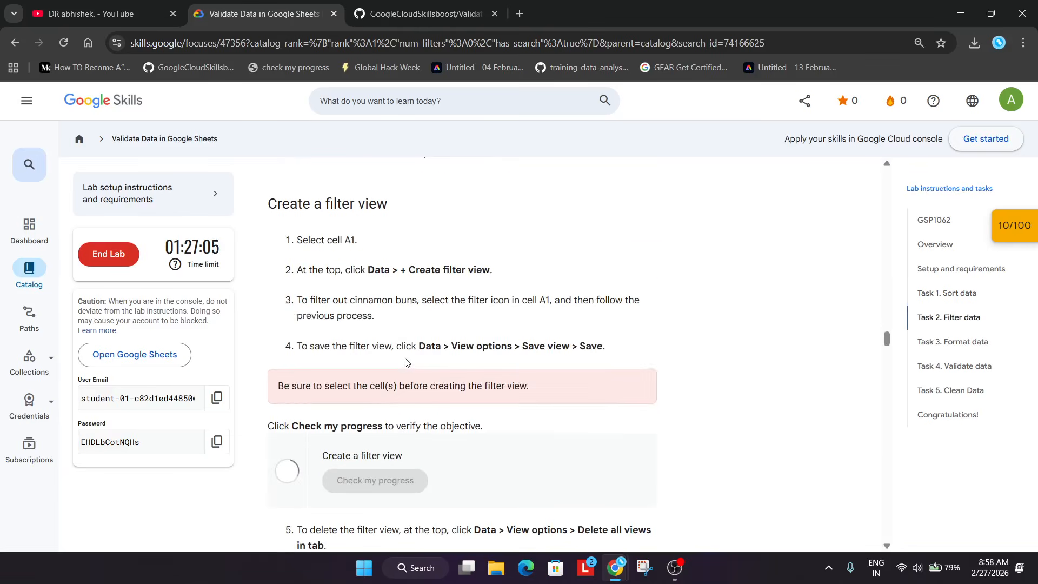
scroll(406, 361, "down", 7)
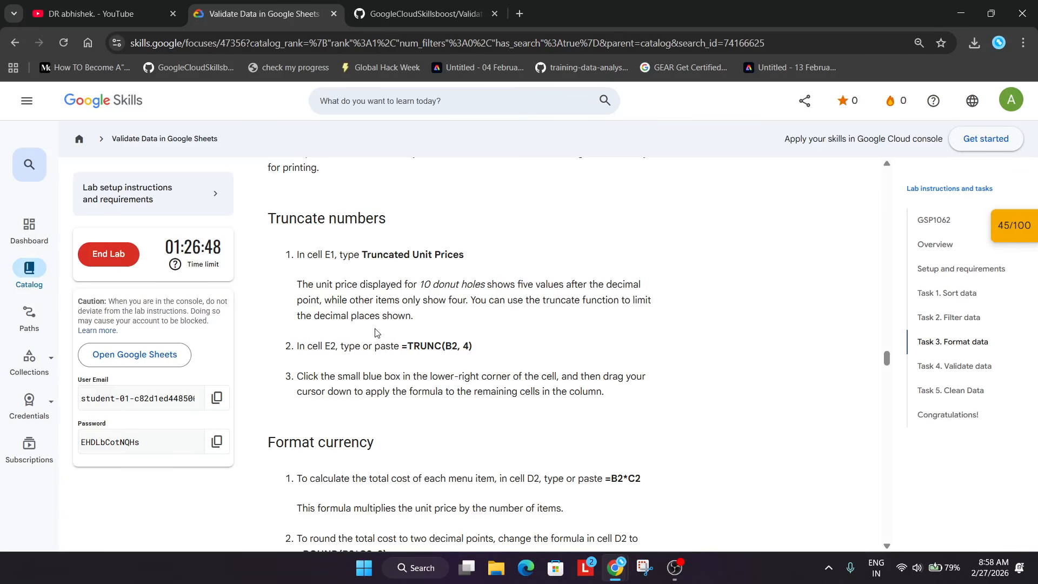
Download Drabhishek1062.xlsx from its GitHub page and return to the copied bakery spreadsheet.
left_click(675, 567)
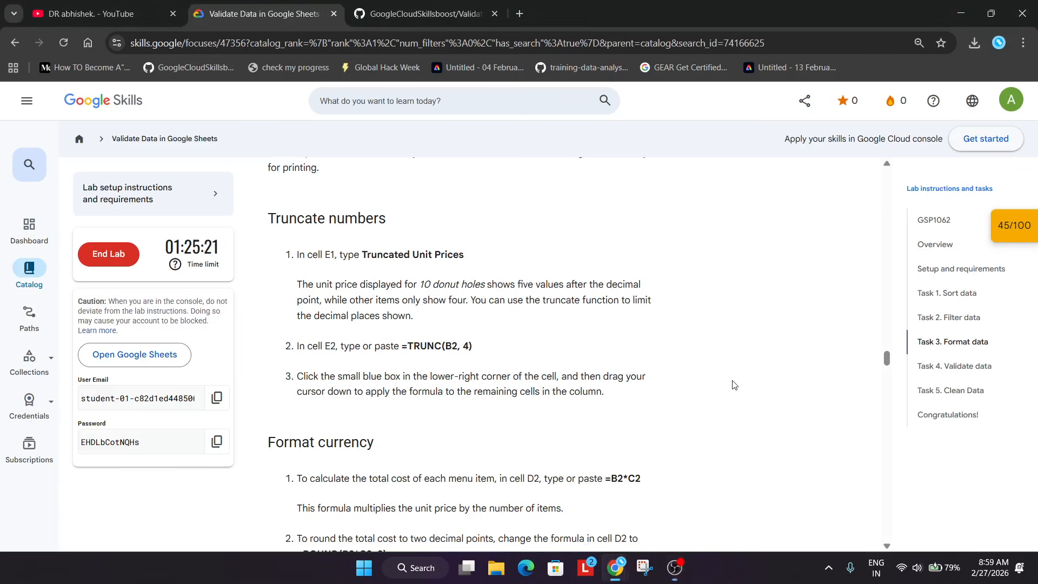
left_click(411, 13)
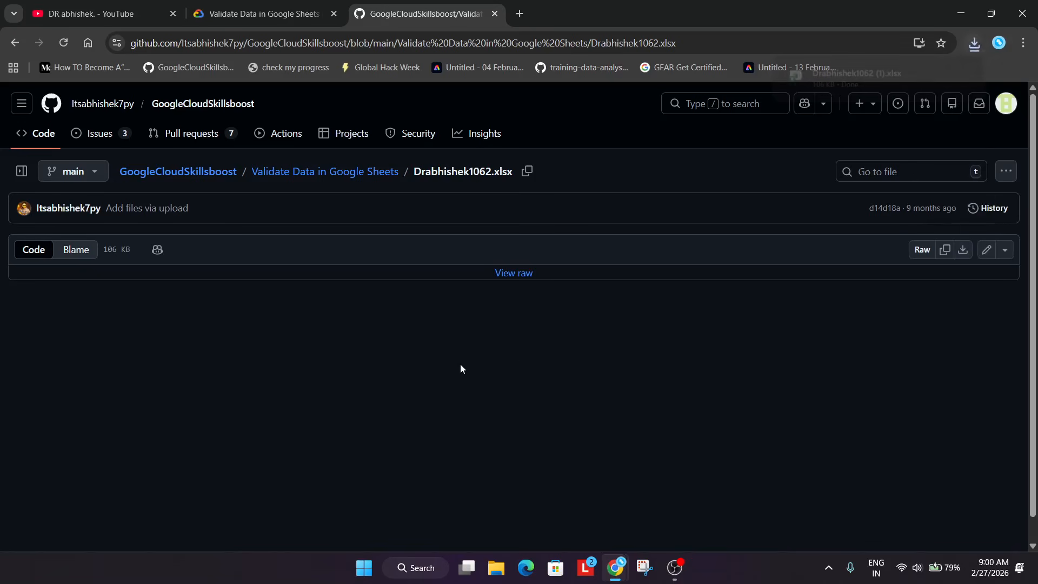
key("alt+Tab")
key("alt+Tab")
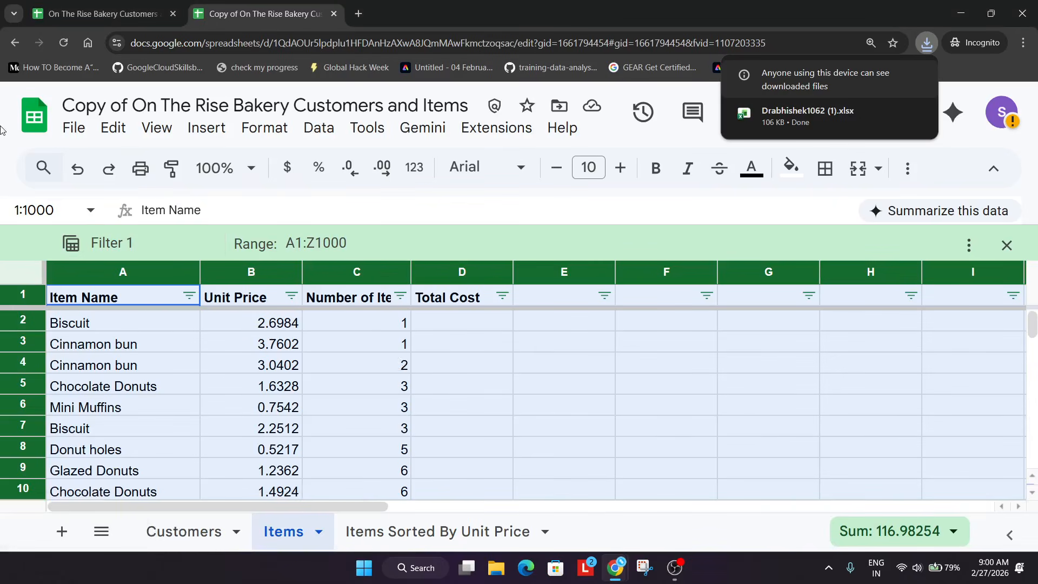
Upload Drabhishek1062.xlsx from the download history and import its data with the Replace spreadsheet option.
left_click(74, 130)
left_click(155, 236)
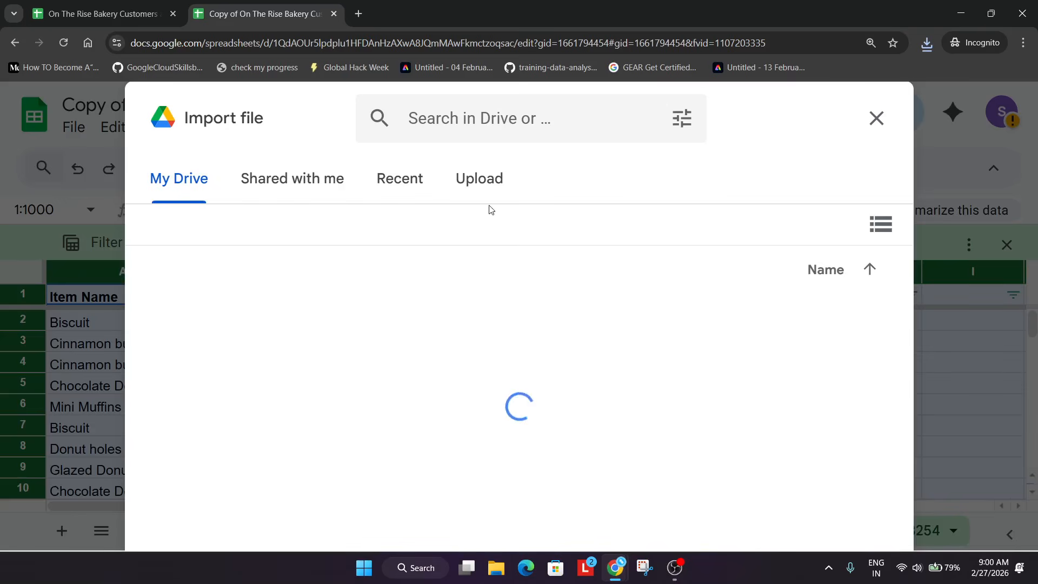
left_click(483, 197)
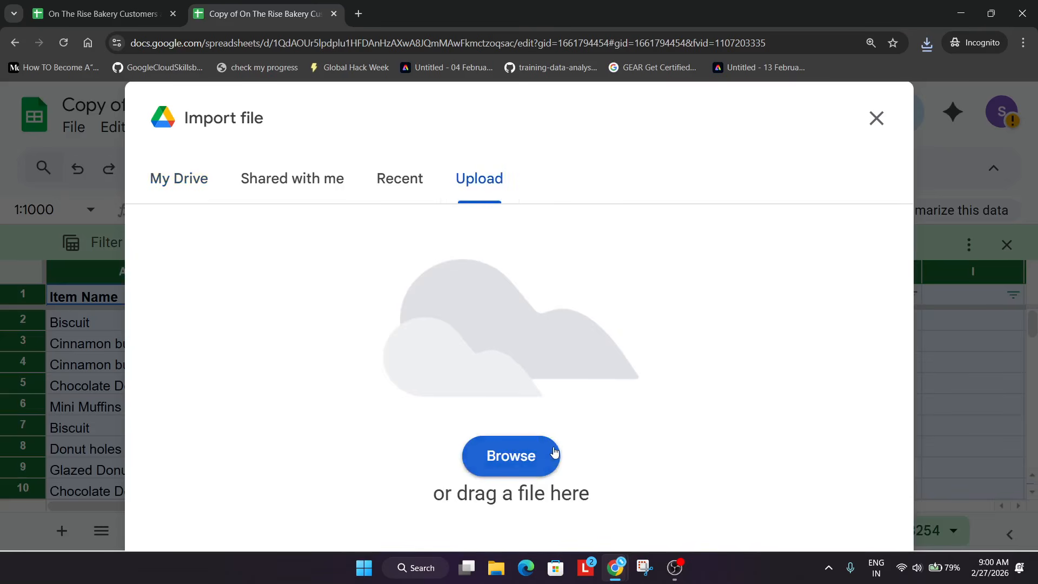
left_click(927, 43)
left_click_drag(838, 222, 349, 358)
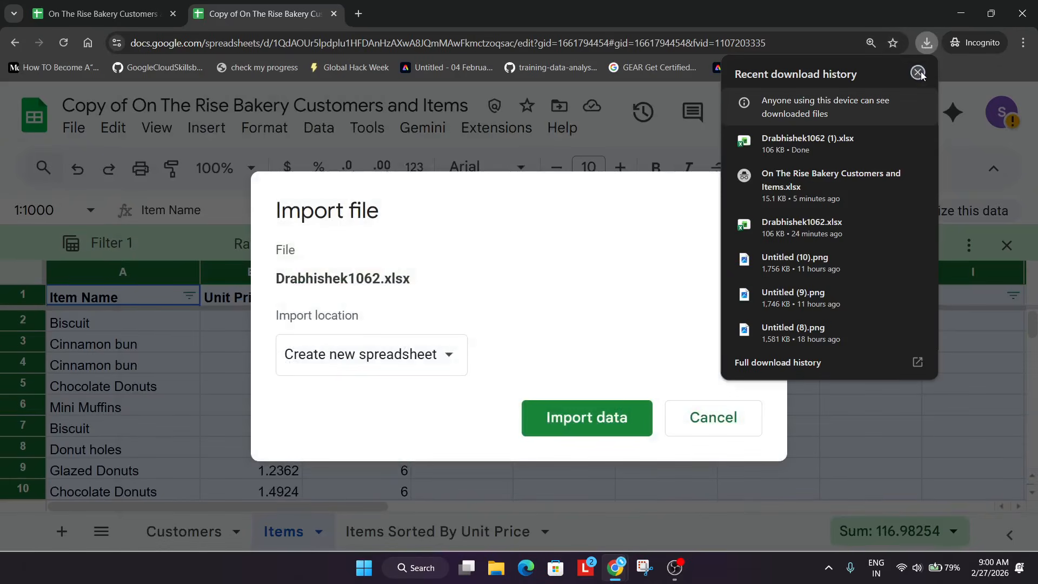
left_click(919, 72)
left_click(346, 356)
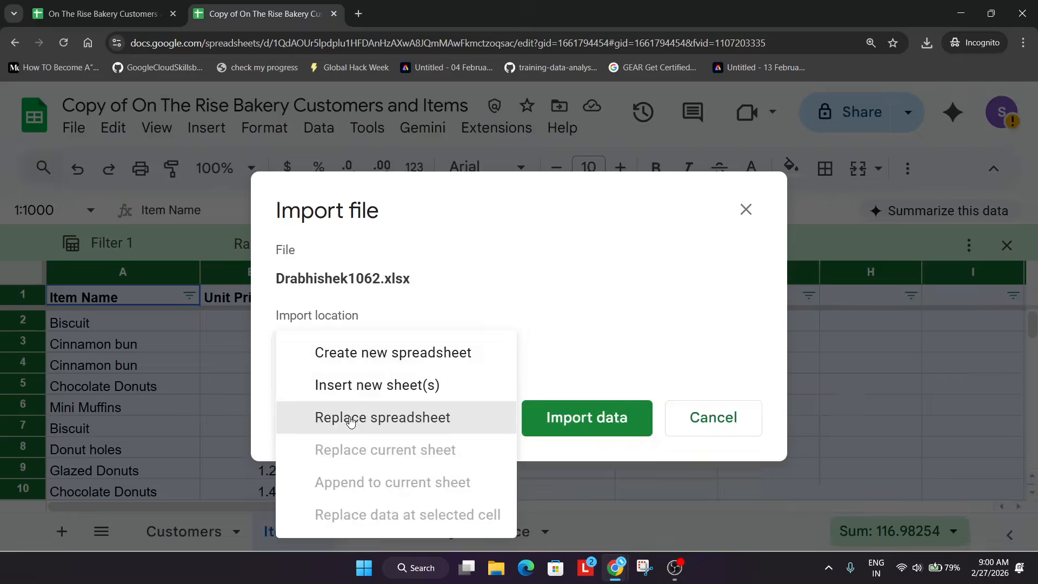
left_click(351, 421)
left_click(587, 460)
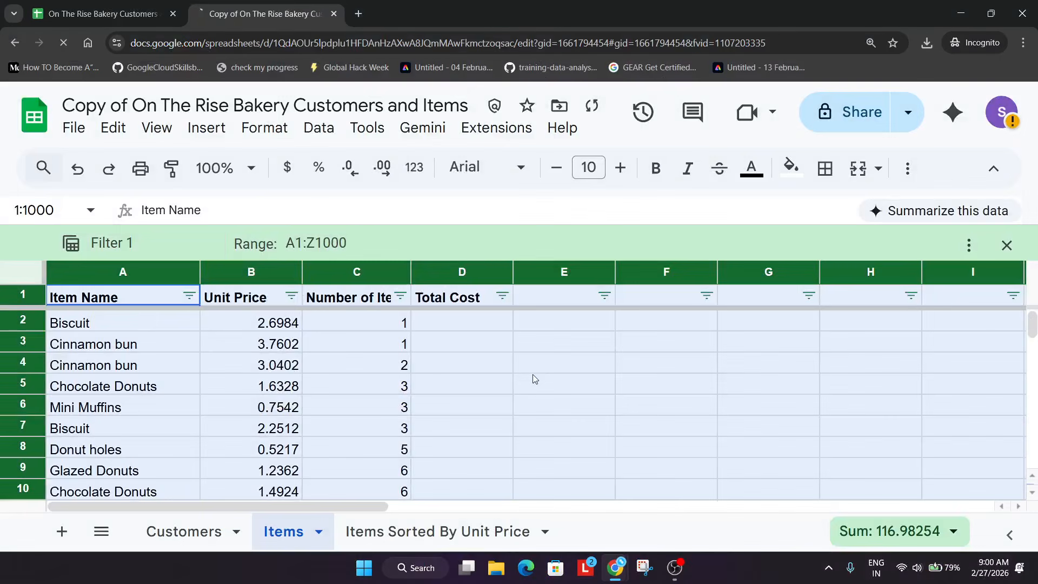
Return to the Google Skills lab and check progress for the Format numbers and text, Validate data and Clean data checkpoints.
key("alt+Tab")
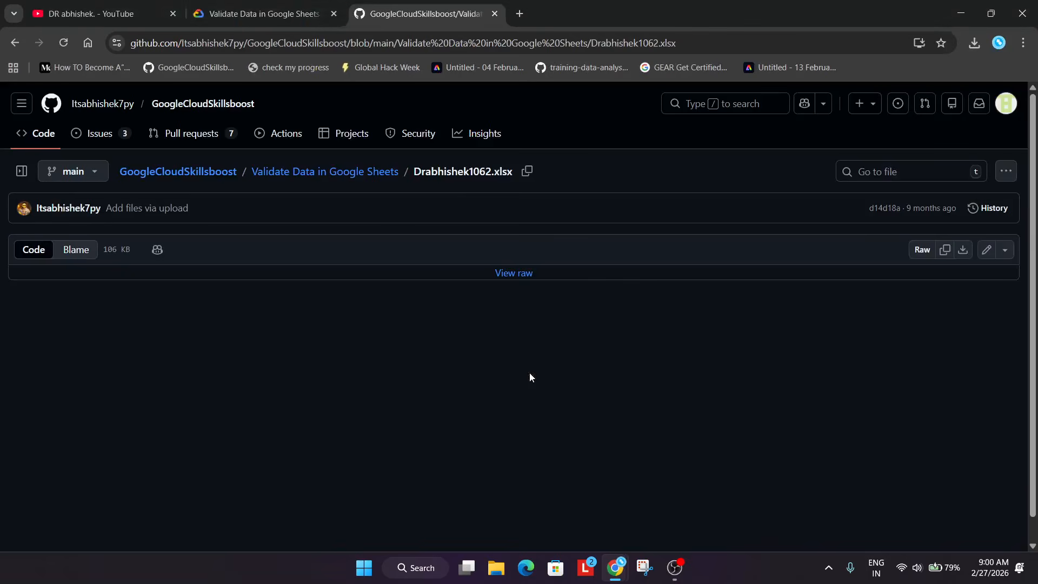
left_click(264, 13)
left_click(1022, 224)
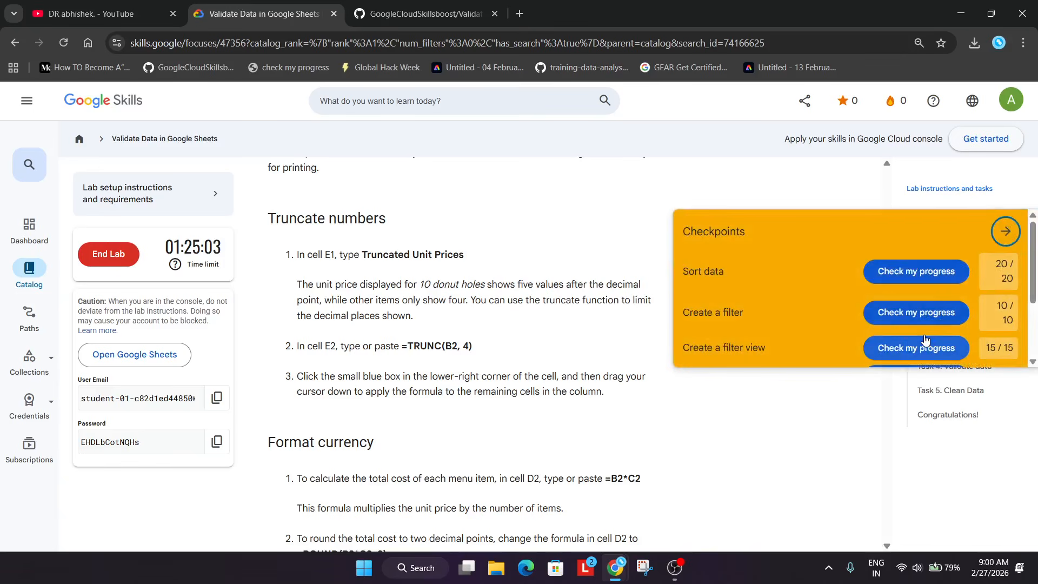
scroll(924, 335, "down", 3)
left_click(933, 286)
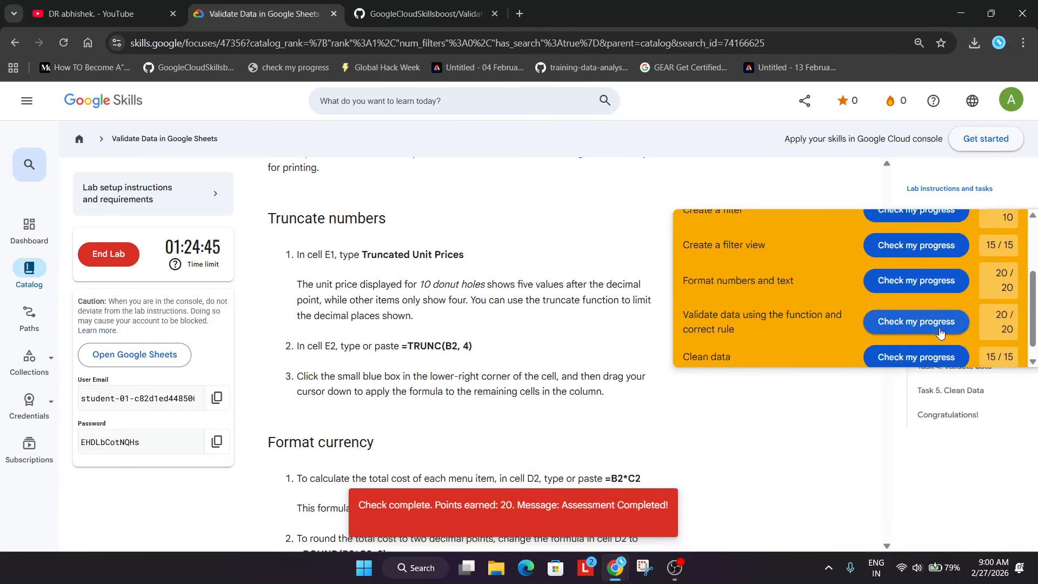
scroll(977, 293, "up", 2)
scroll(979, 295, "up", 1)
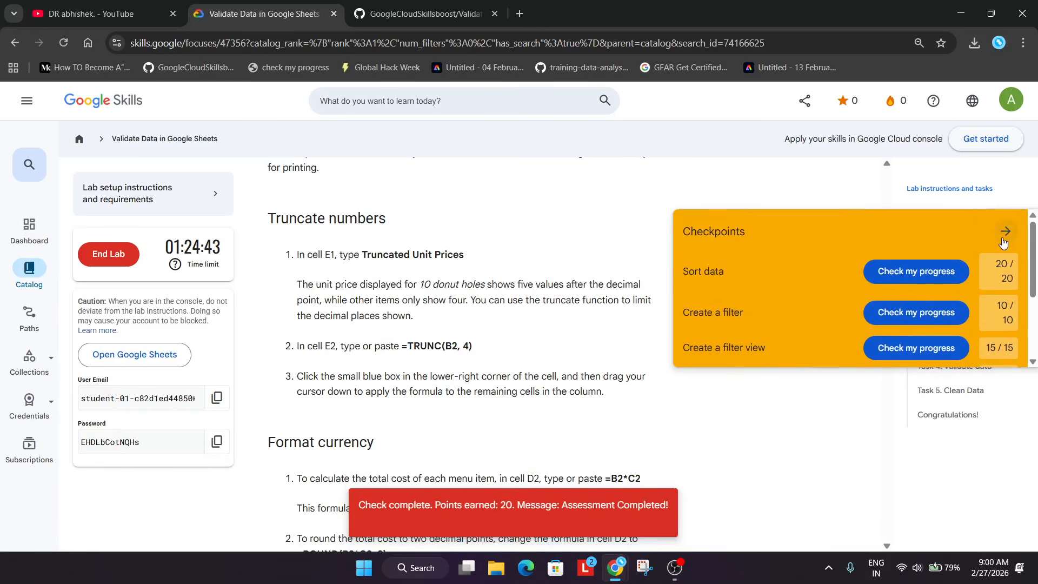
left_click(1004, 238)
End the lab, confirm ending it, and return to the beginning of the lab page.
left_click(90, 245)
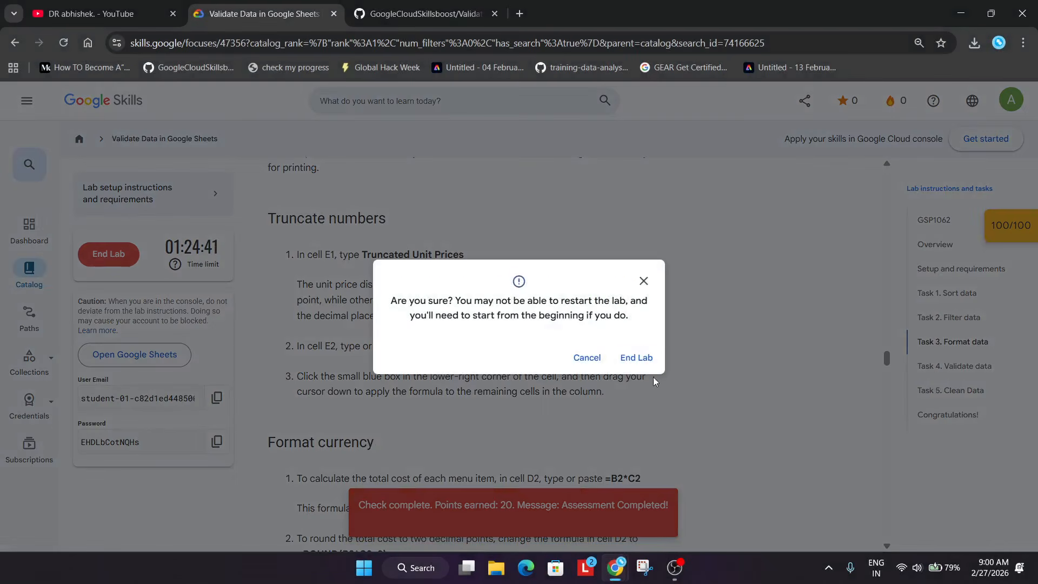
left_click(633, 355)
left_click(912, 226)
left_click(920, 222)
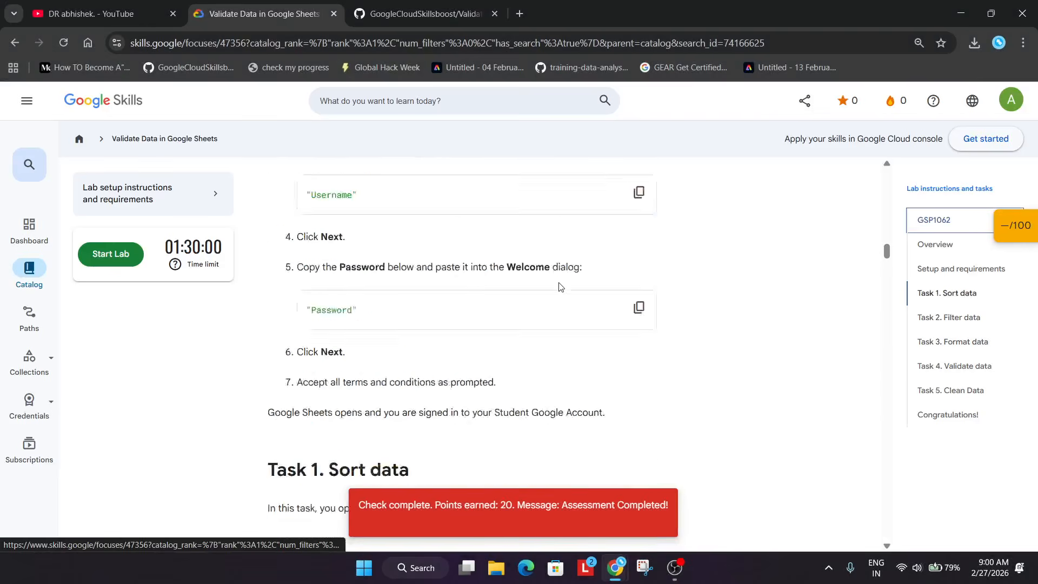
scroll(551, 290, "up", 5)
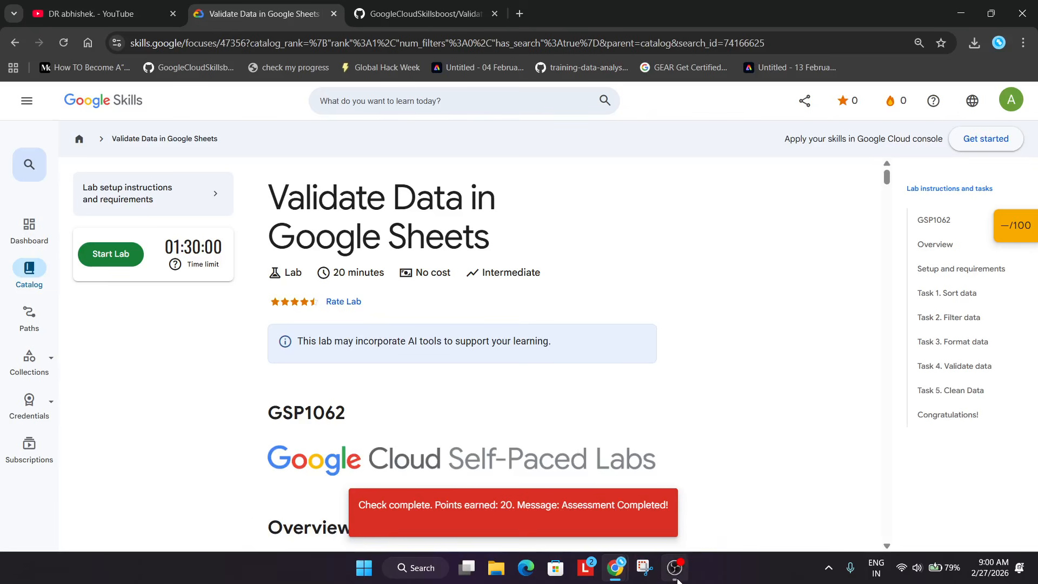